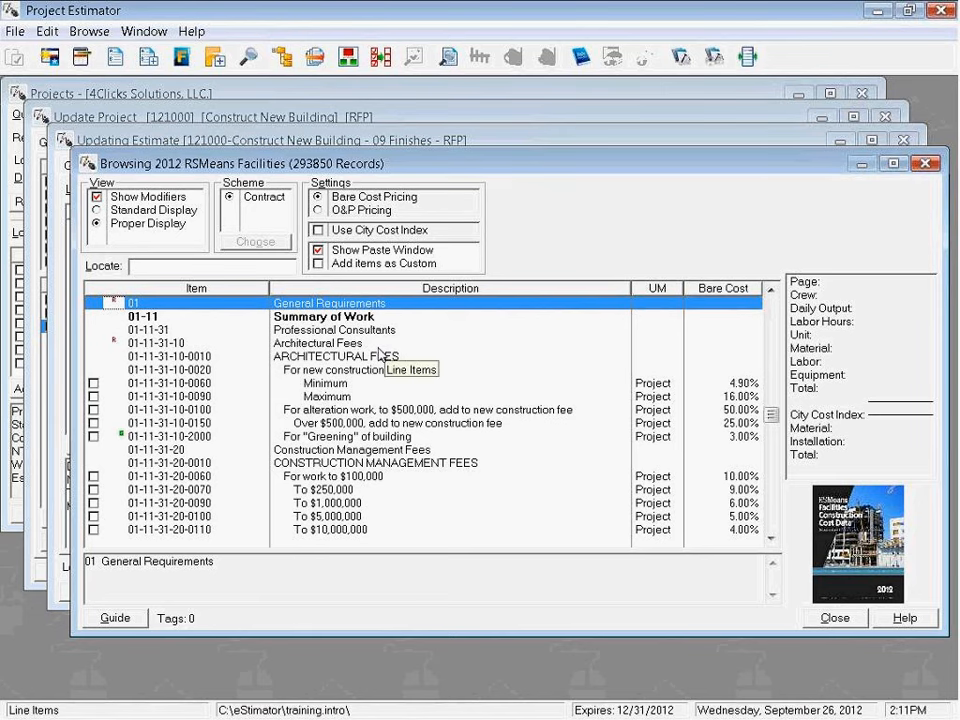
text(09)
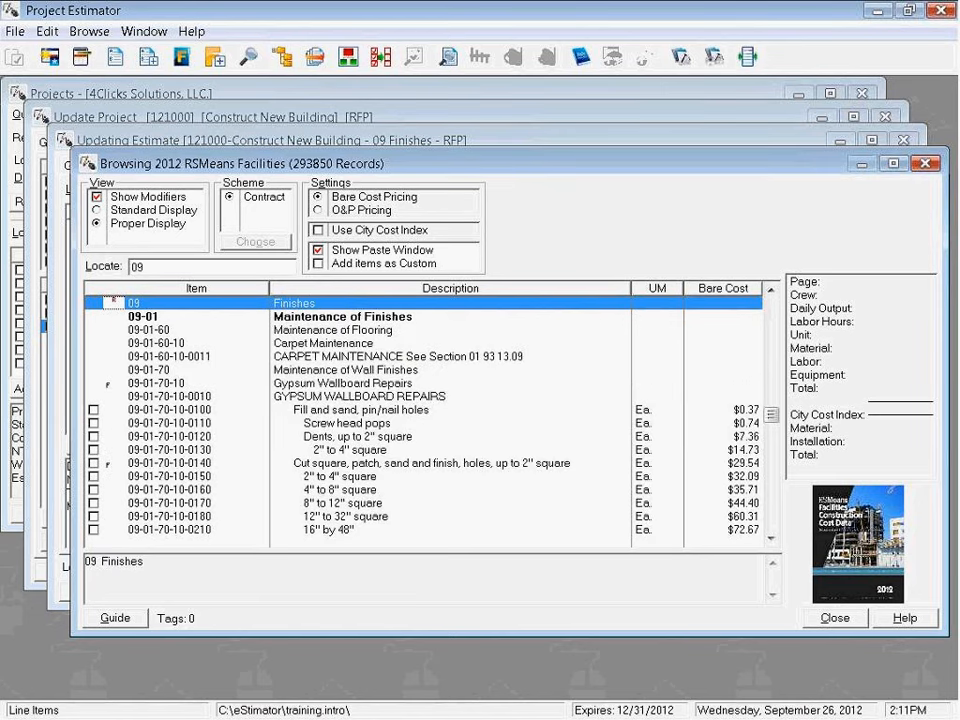
key(Page_Down)
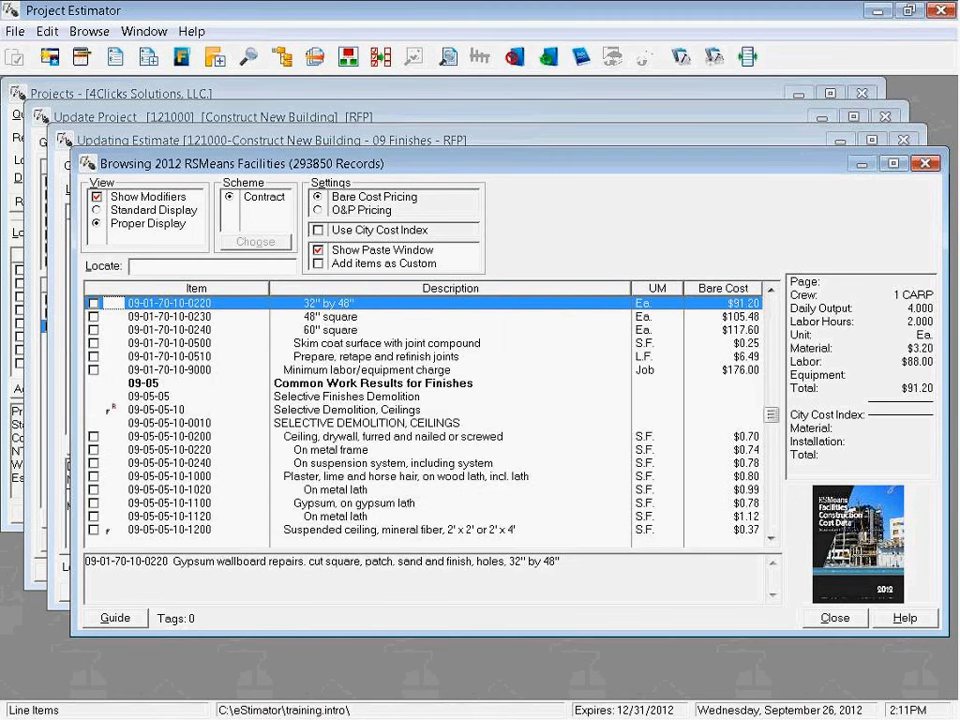
key(Page_Down)
key(Down)
key(Down)
key(Down)
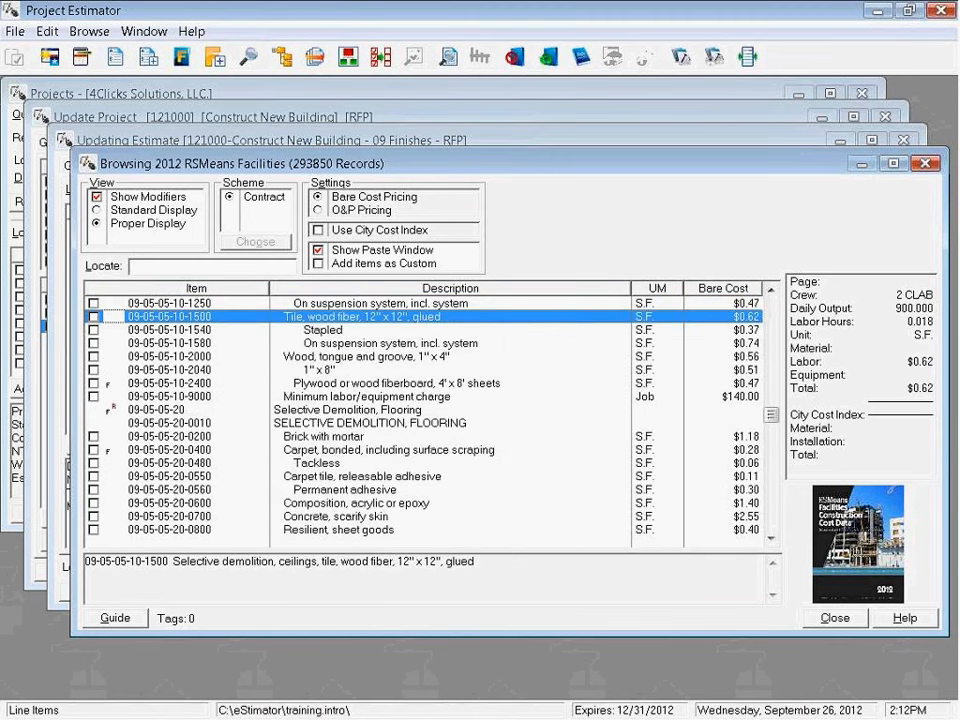
key(Down)
key(Down)
key(Down)
key(Down)
key(Down)
key(Down)
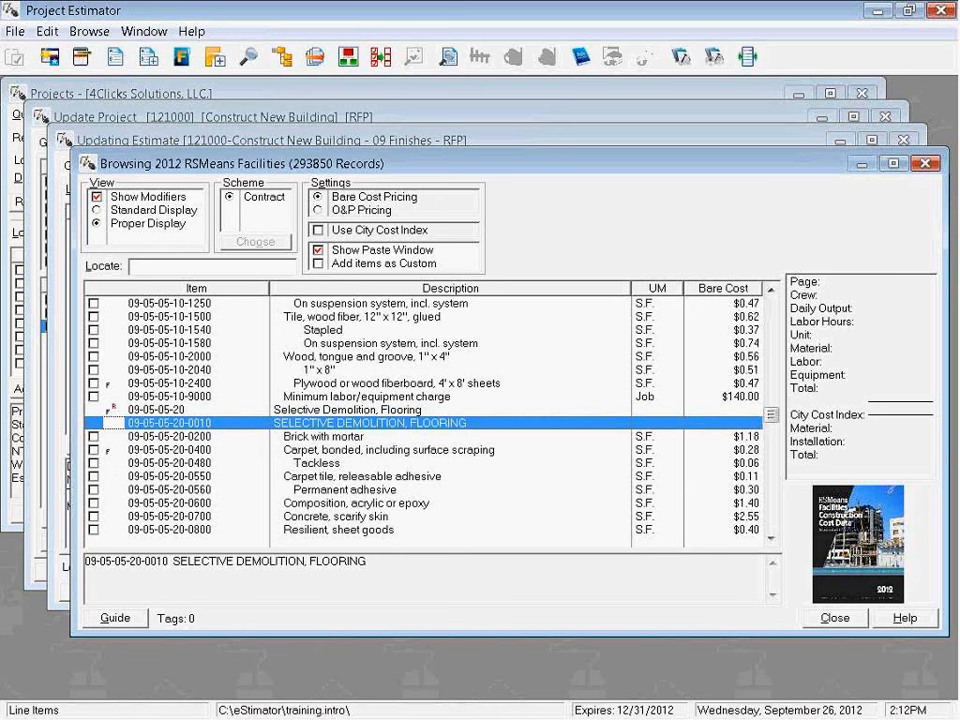
key(Down)
key(Down)
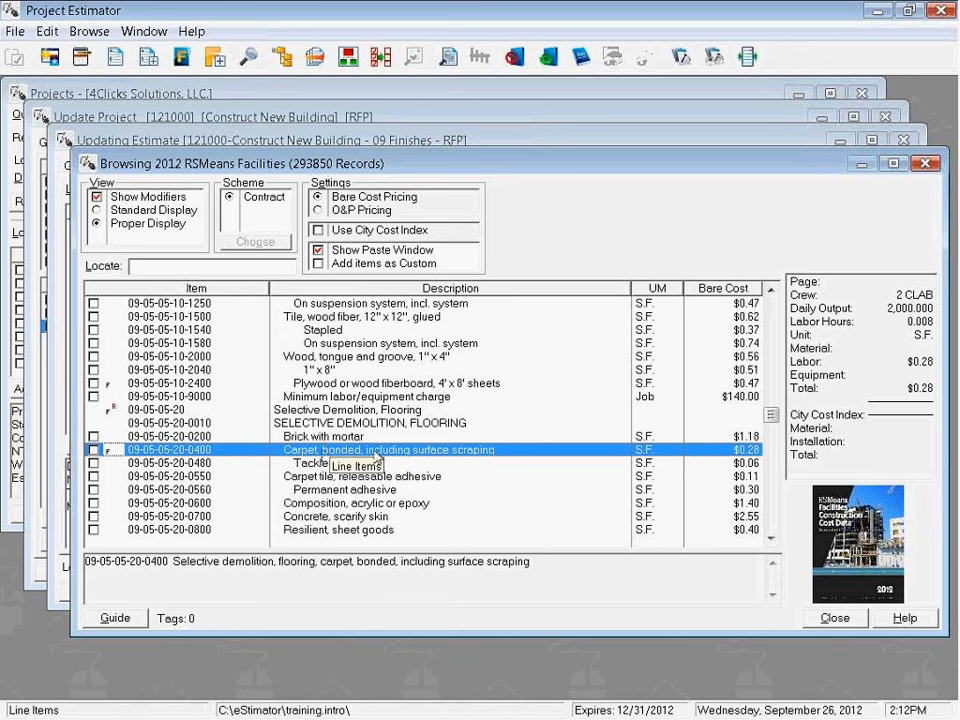
Add the highlighted carpet demolition item to the estimate with the takeoff formula 20*20.
right_click(515, 458)
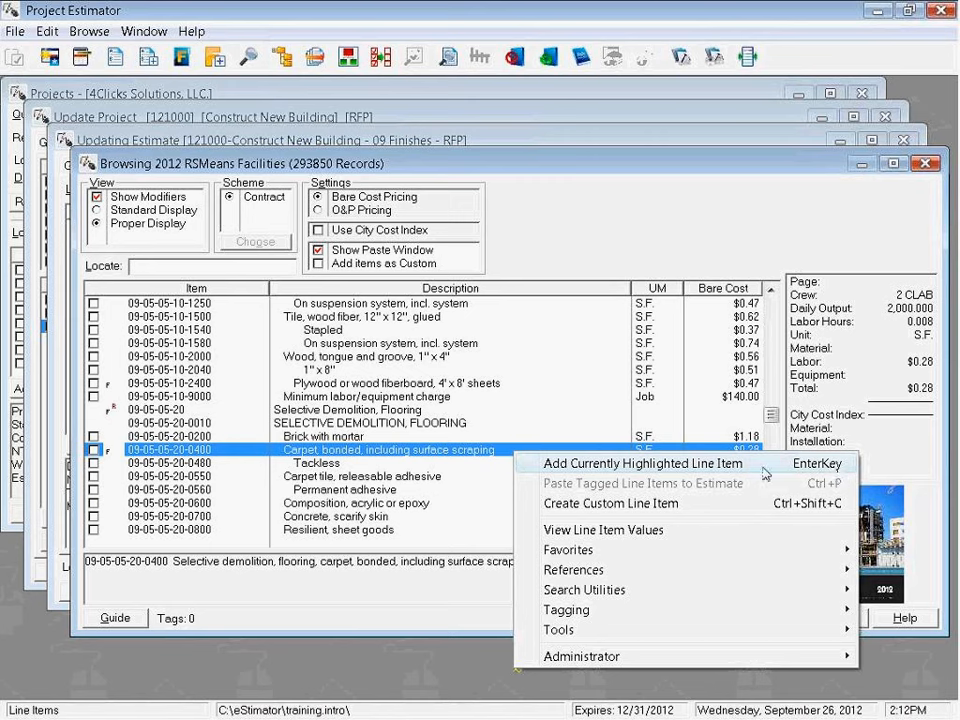
click(402, 450)
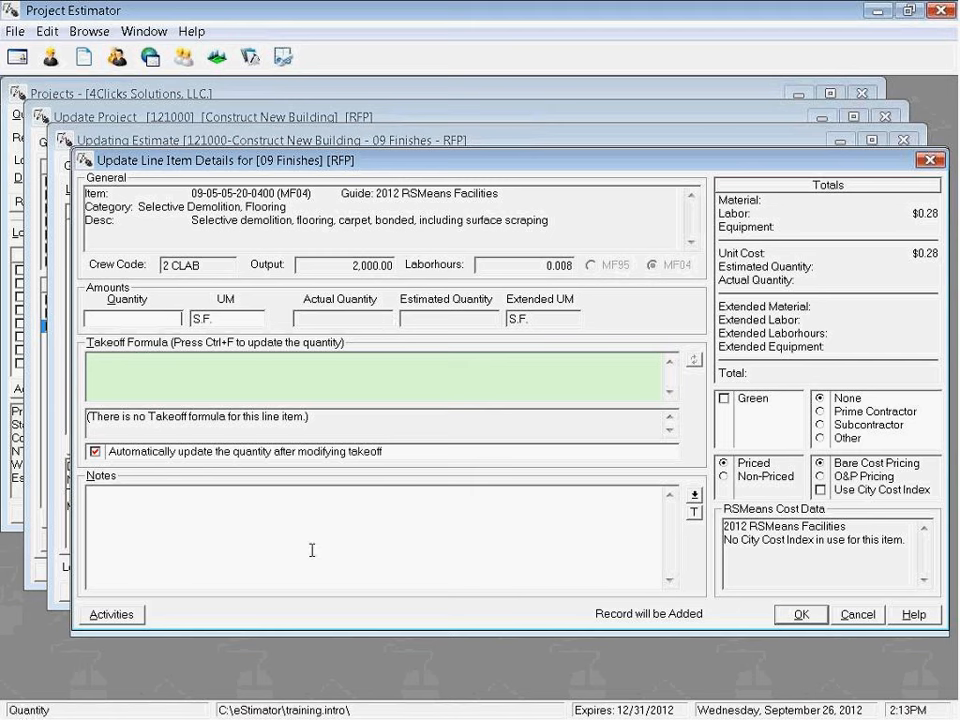
click(129, 369)
text(20*20)
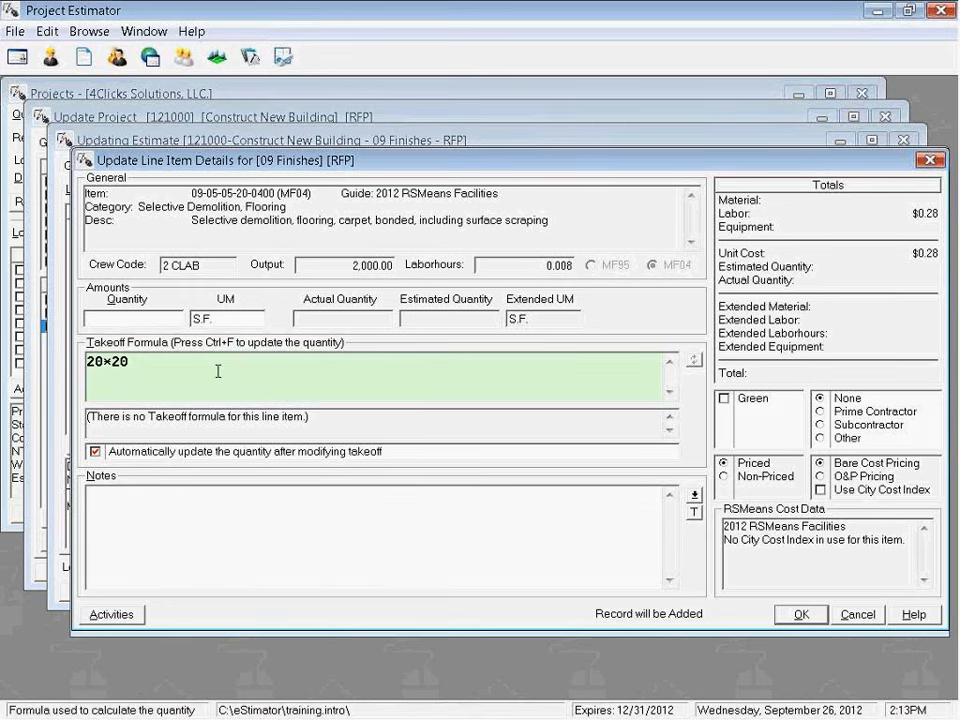
Enter the note "Demolition of carpeting for this room", save the line item and return to the estimate.
click(173, 535)
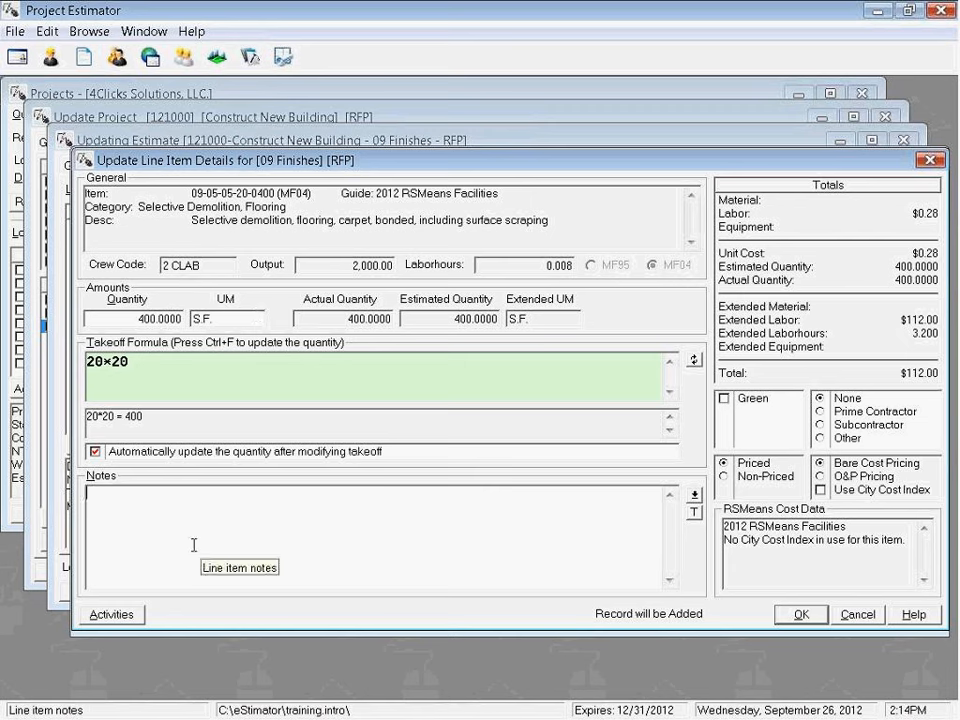
text(Dem)
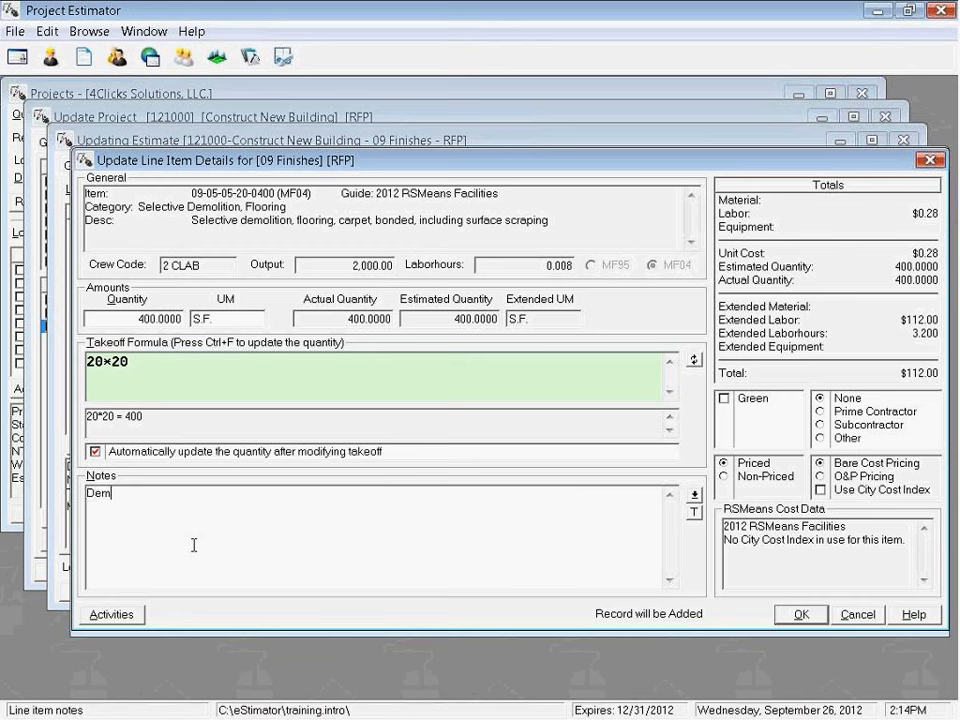
text(olition of carpeting for this room)
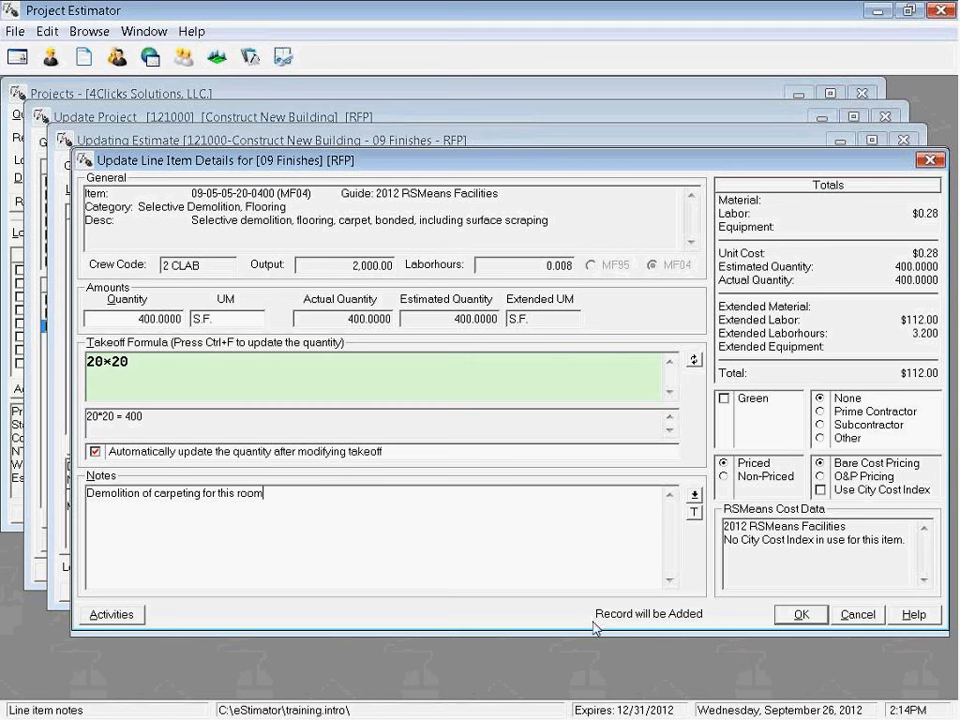
click(810, 619)
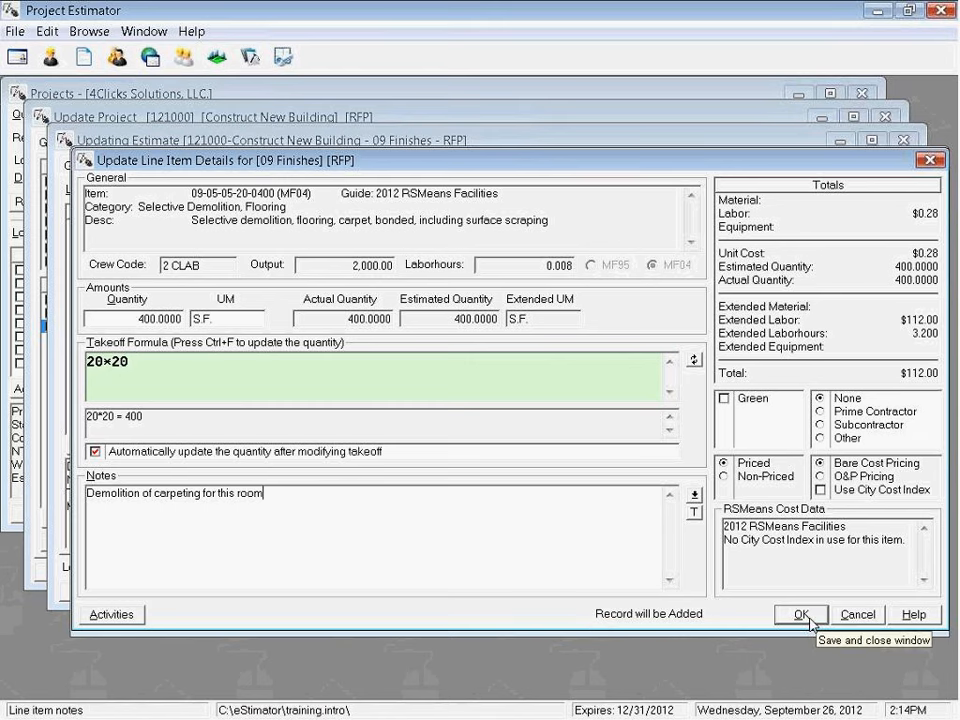
click(810, 619)
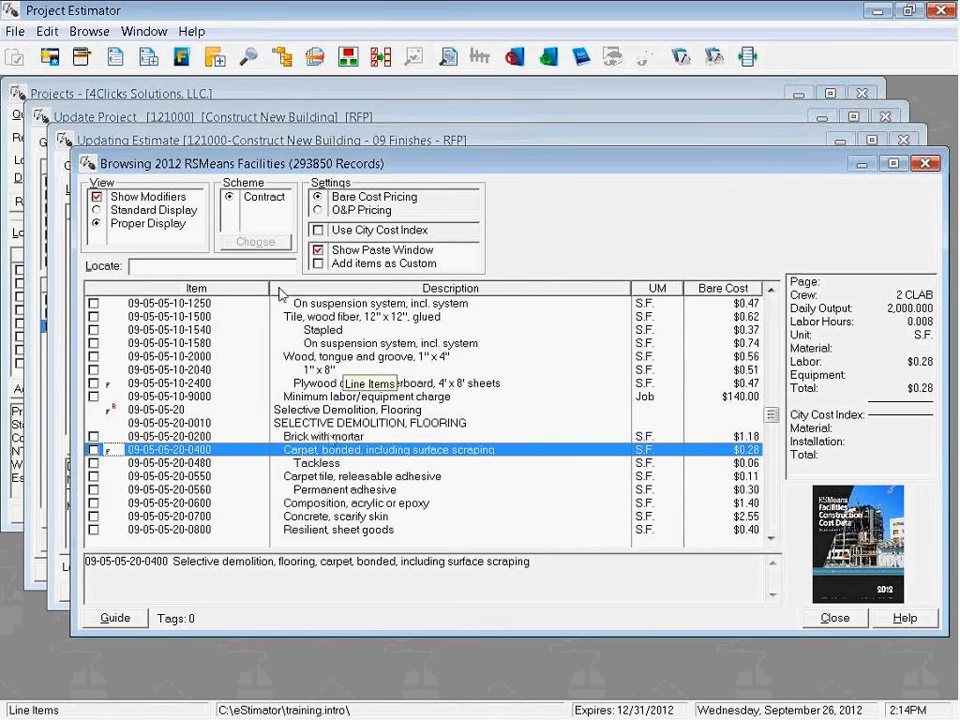
click(835, 619)
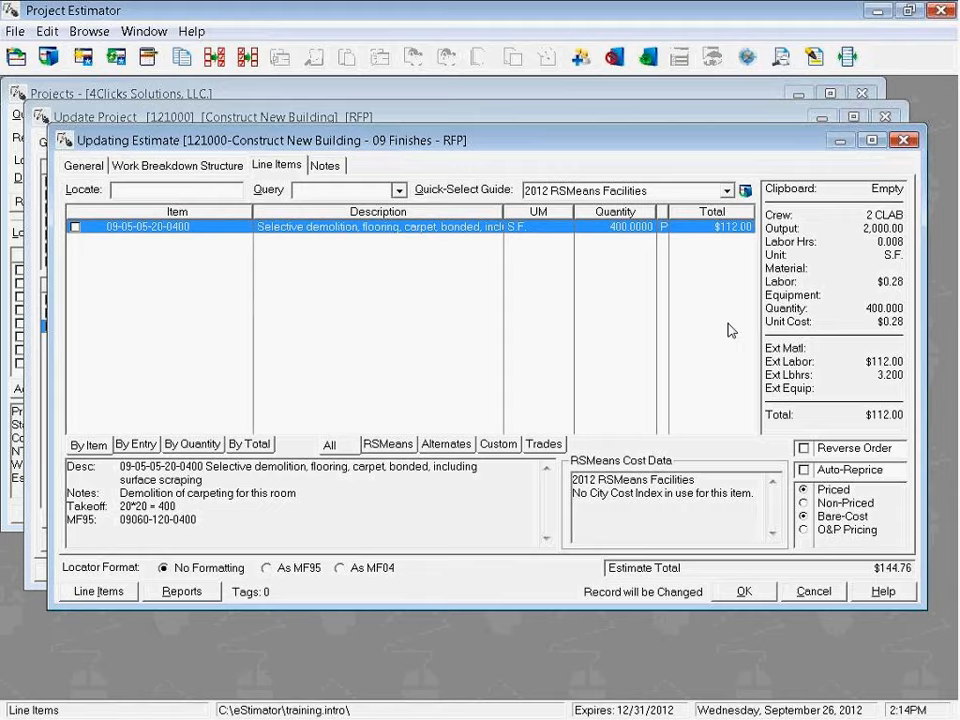
Reopen the cost guide and use its index to look up "carpet n" and jump to the matching sheet carpet item.
key(Insert)
key(alt+g)
text(carpet)
scroll(784, 366, down, 3)
text(n)
key(Return)
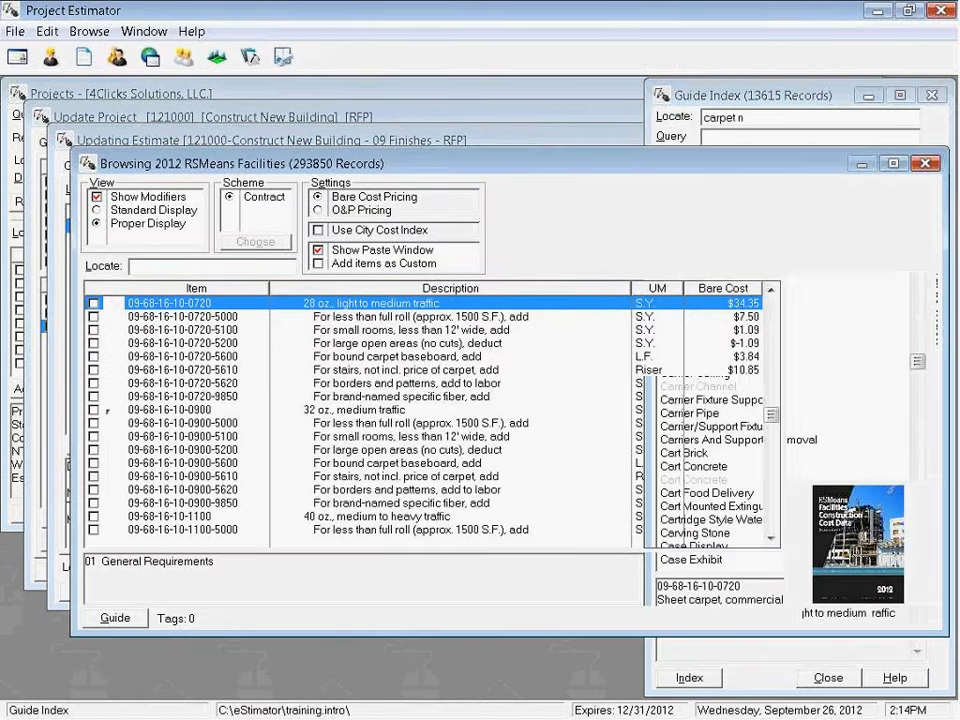
key(Up)
key(Up)
key(Up)
key(Up)
key(Up)
key(Up)
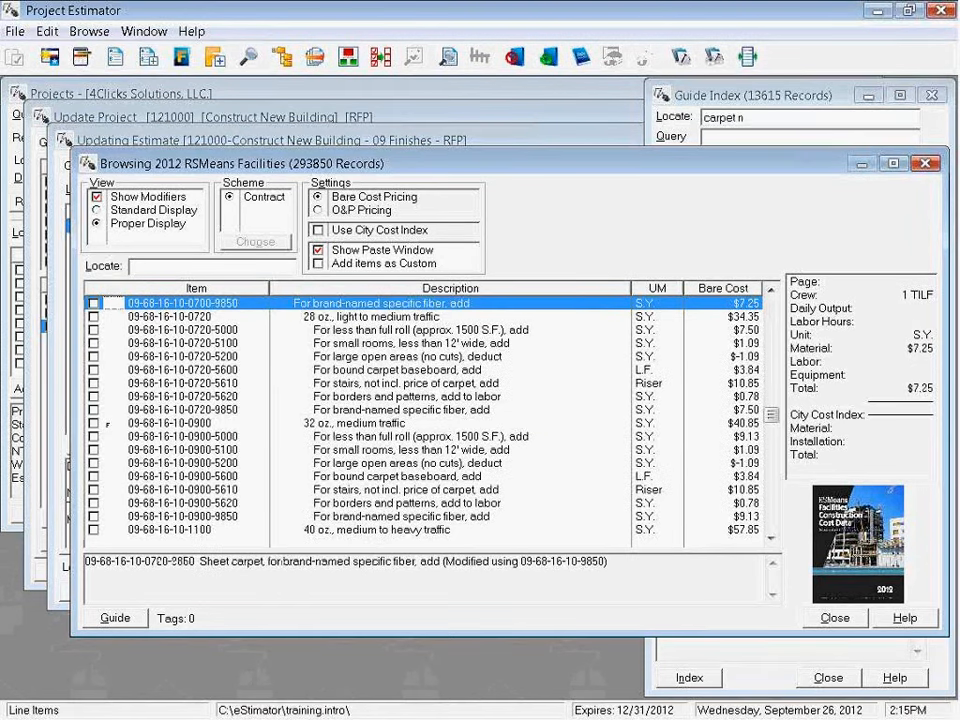
key(Up)
key(Up)
key(Up)
key(Down)
key(Down)
key(Down)
key(Down)
key(Down)
key(Down)
key(Down)
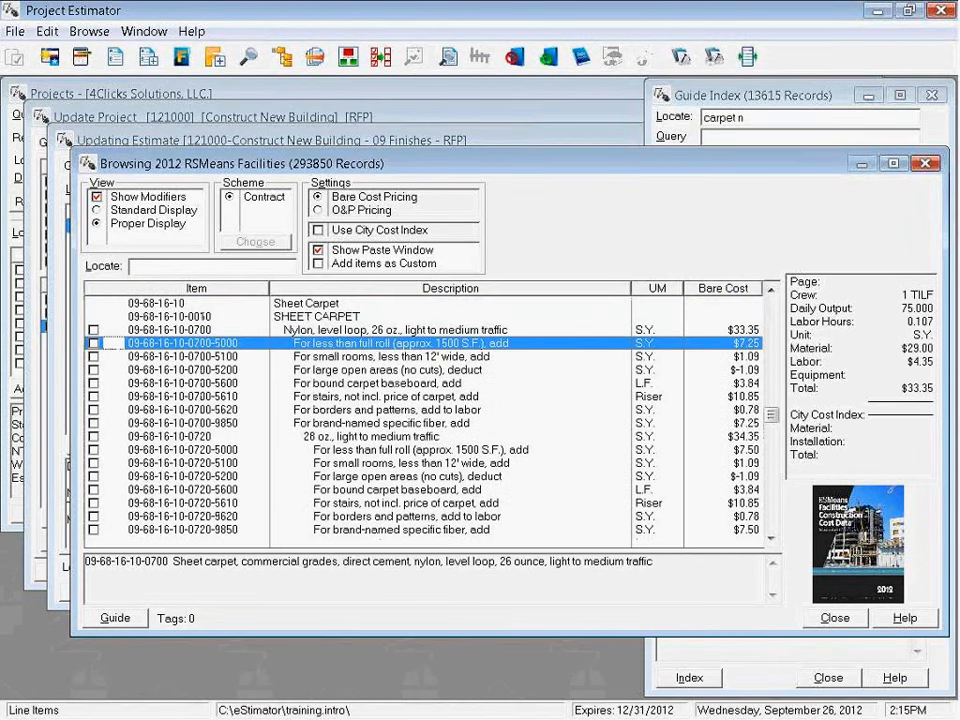
key(Down)
key(Down)
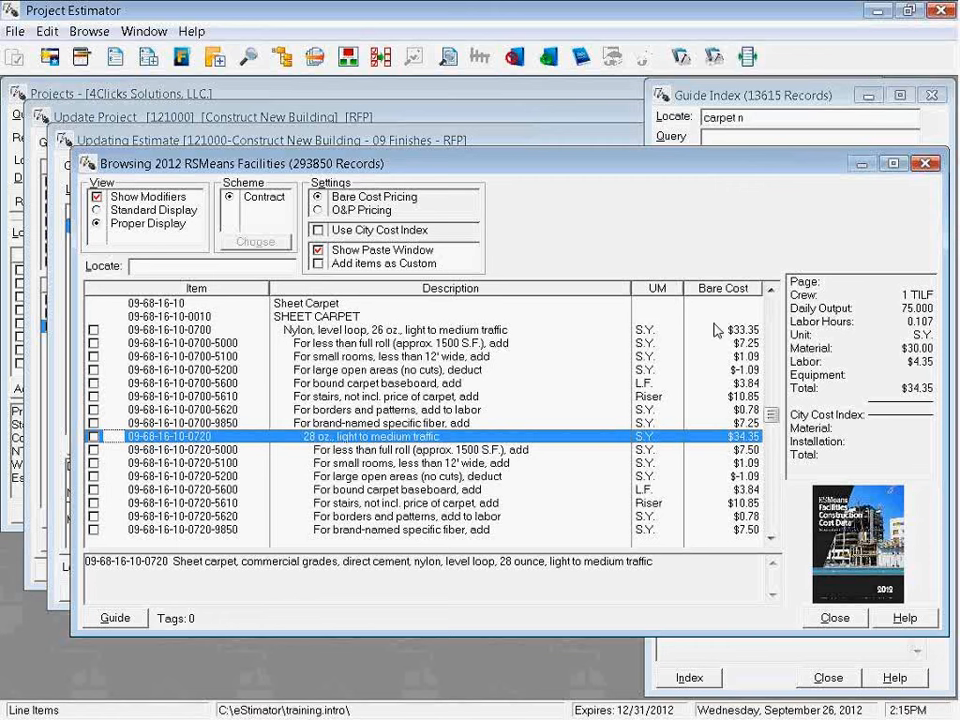
click(220, 450)
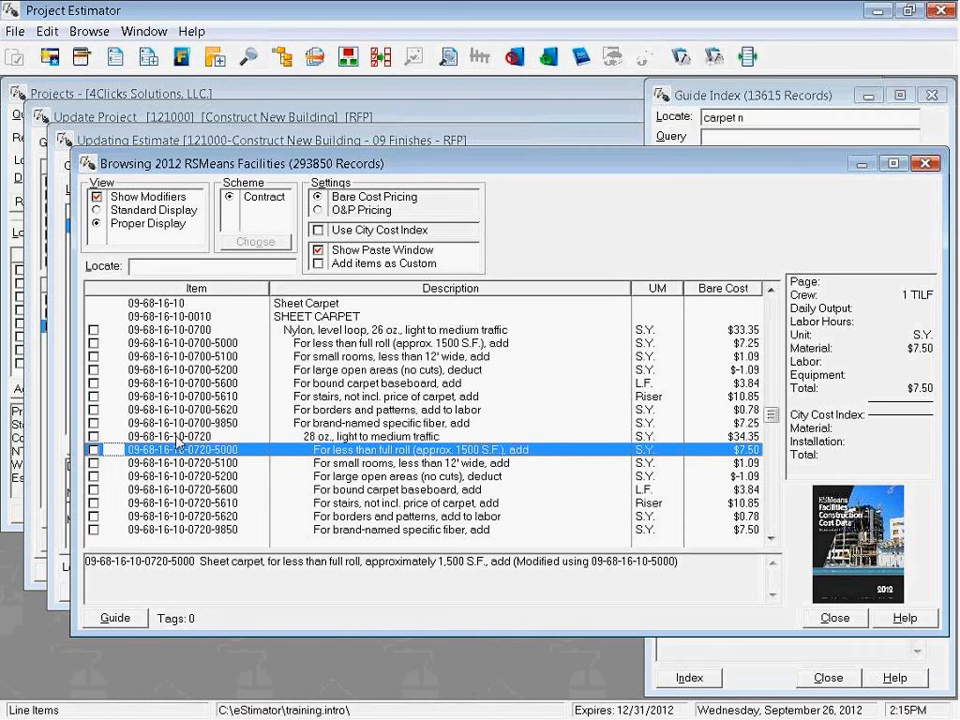
click(238, 442)
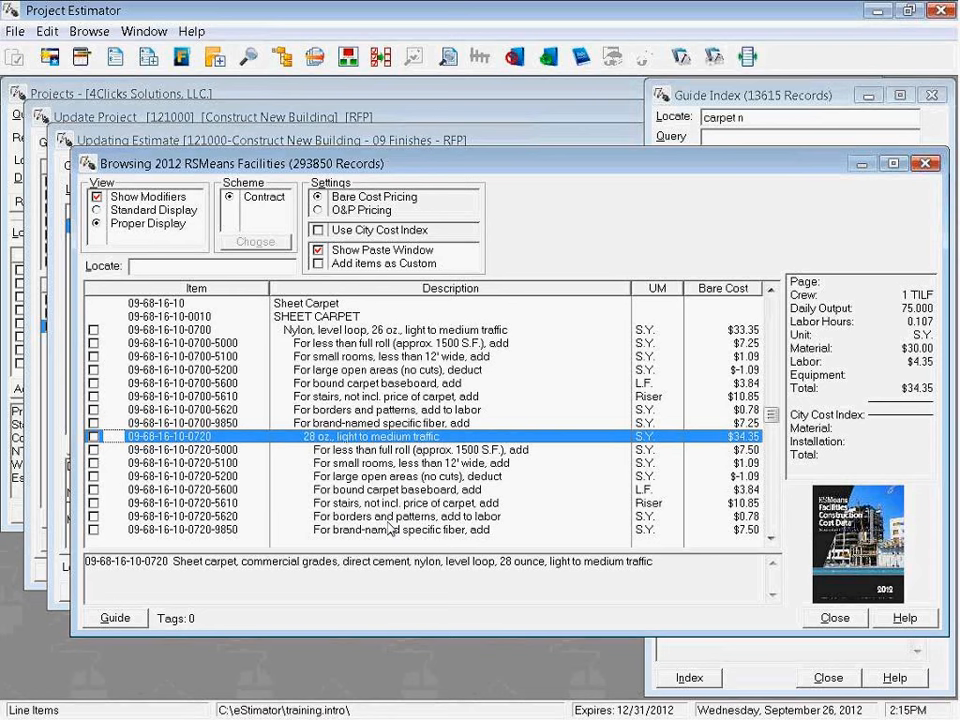
Tag the 28 oz. carpet item and its modifiers for less than full roll, borders and patterns, and brand-named specific fiber.
click(94, 437)
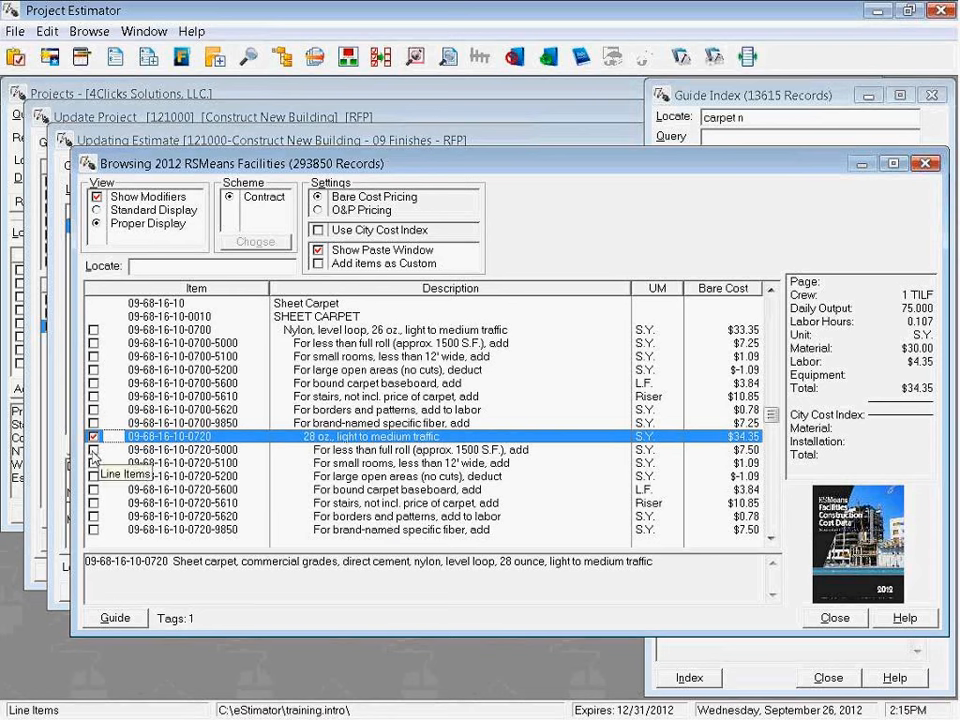
click(94, 450)
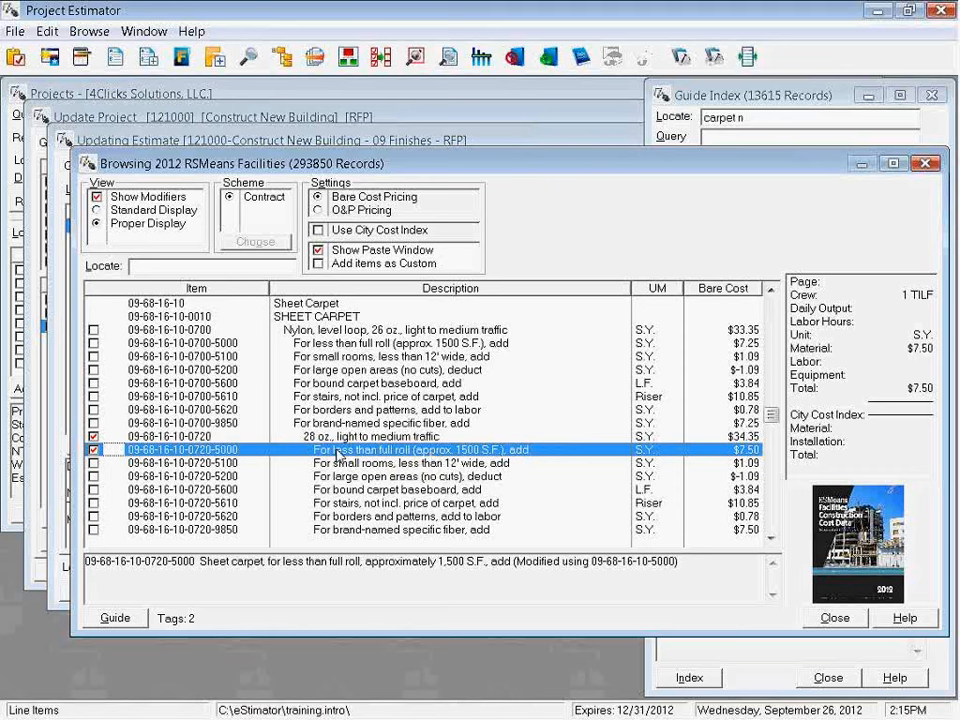
click(340, 517)
double_click(343, 519)
click(358, 530)
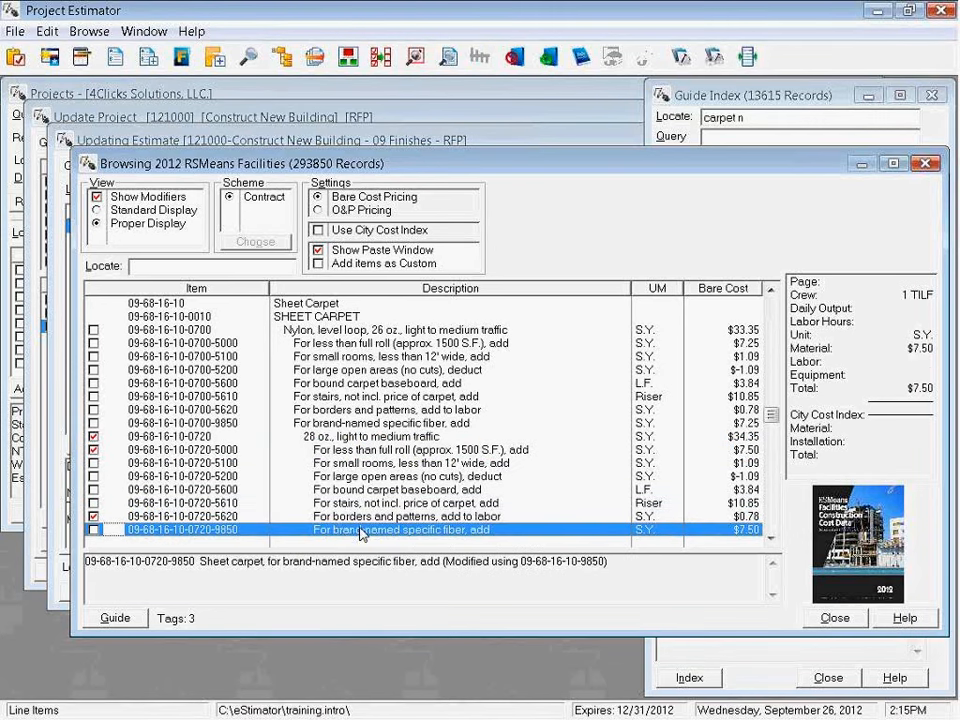
double_click(360, 533)
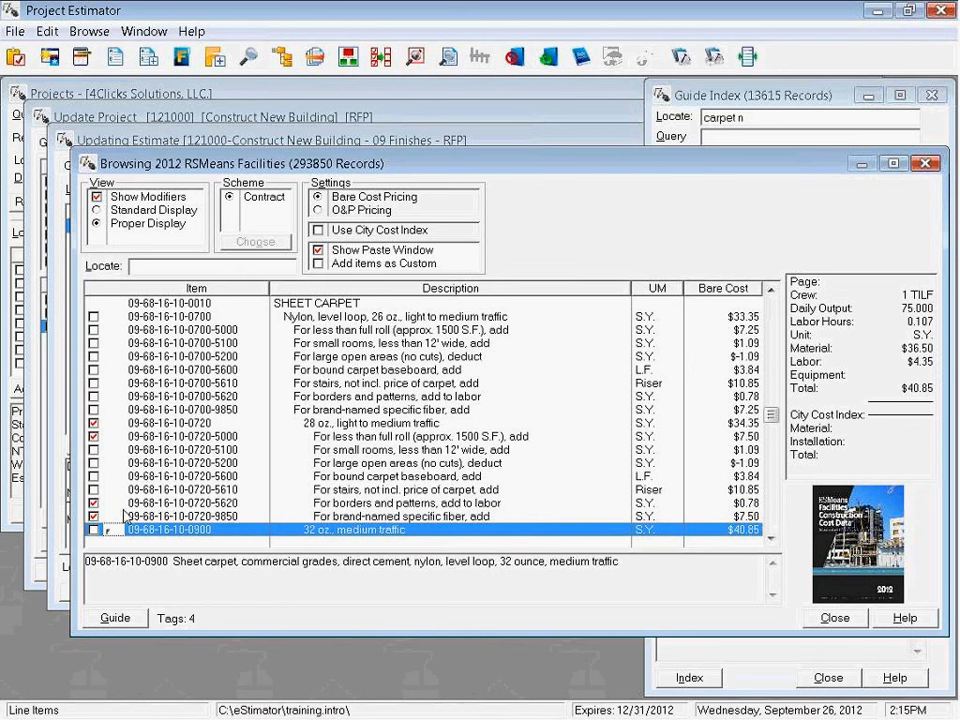
click(208, 516)
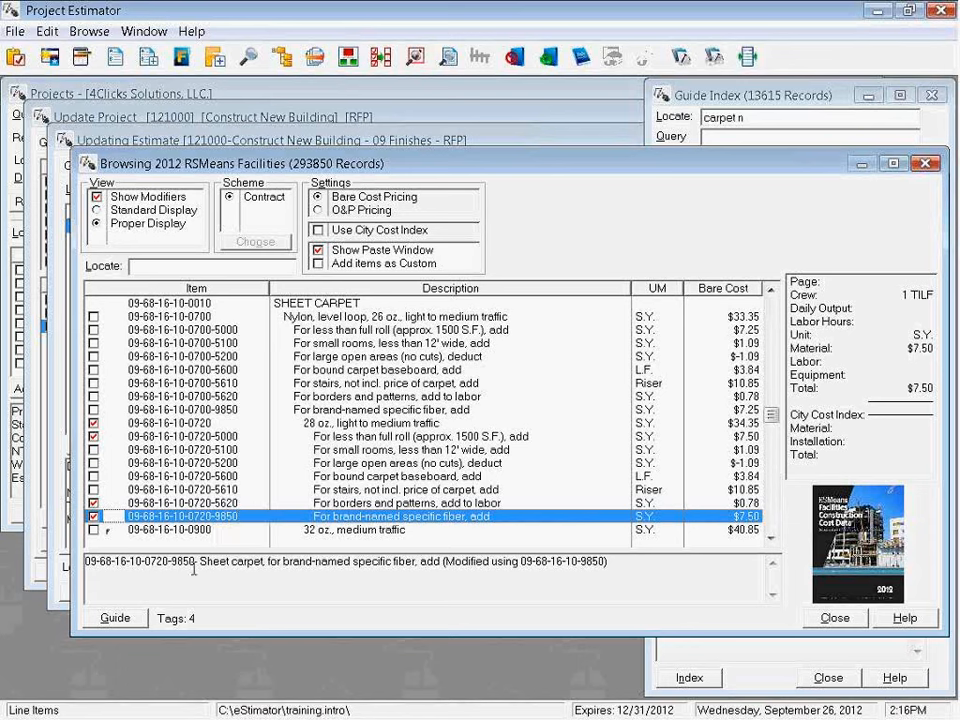
Paste the tagged carpet items into the 09 Finishes estimate with takeoff formula 20*20 and unit of measure S.F.
right_click(352, 320)
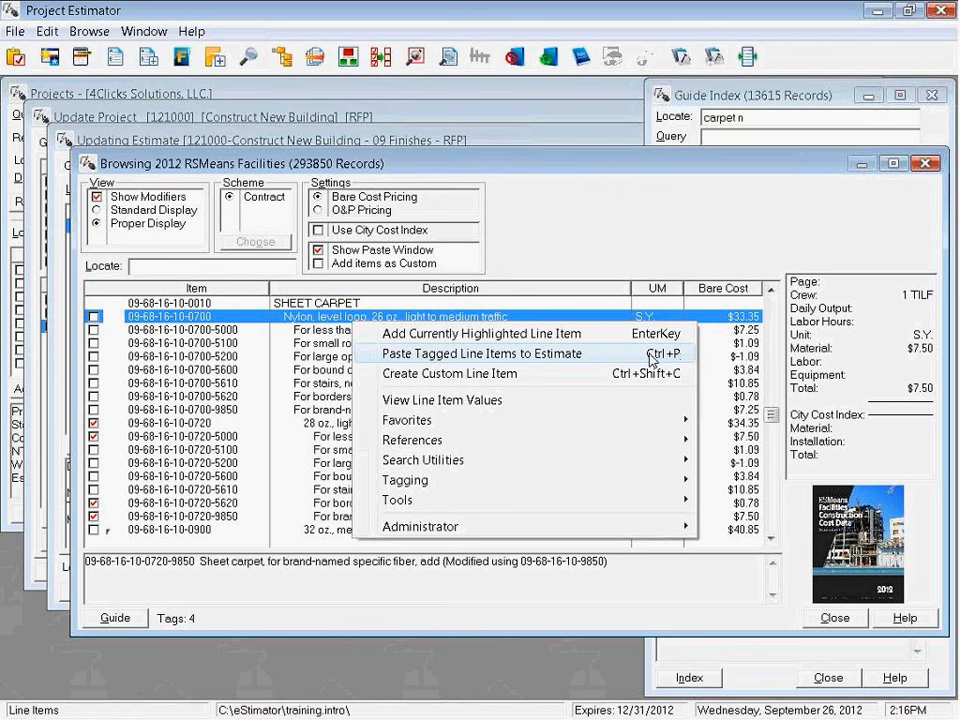
click(679, 358)
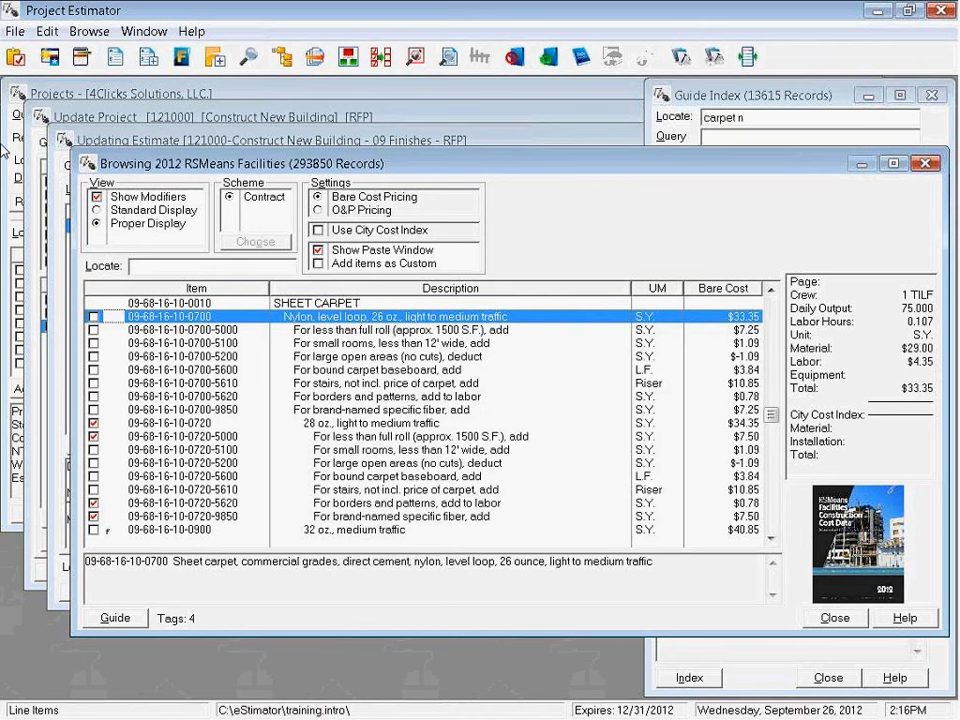
click(17, 60)
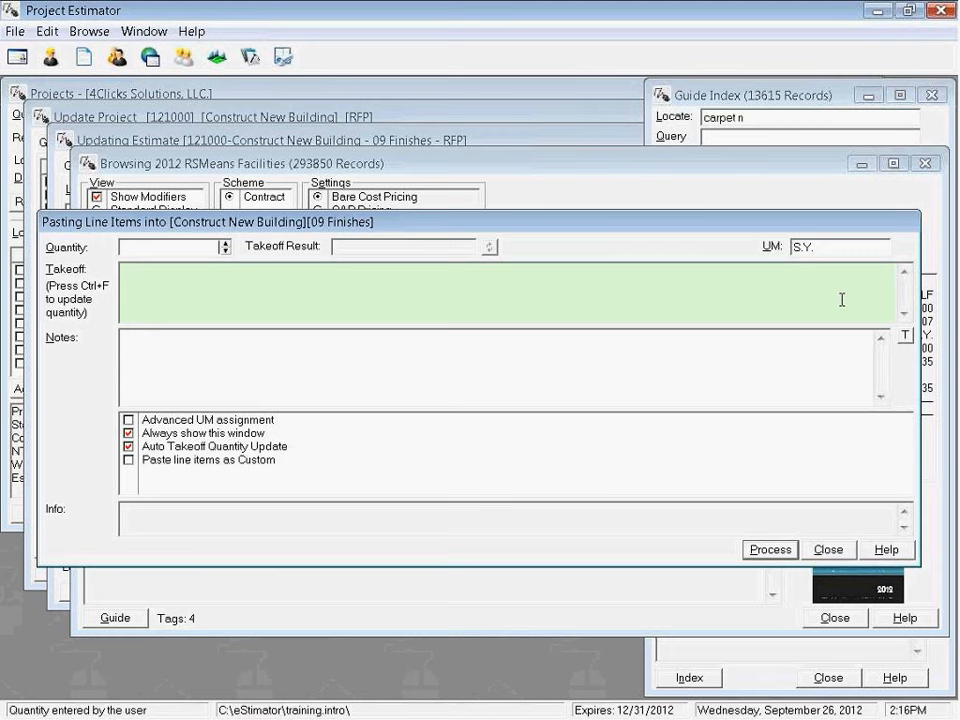
click(221, 294)
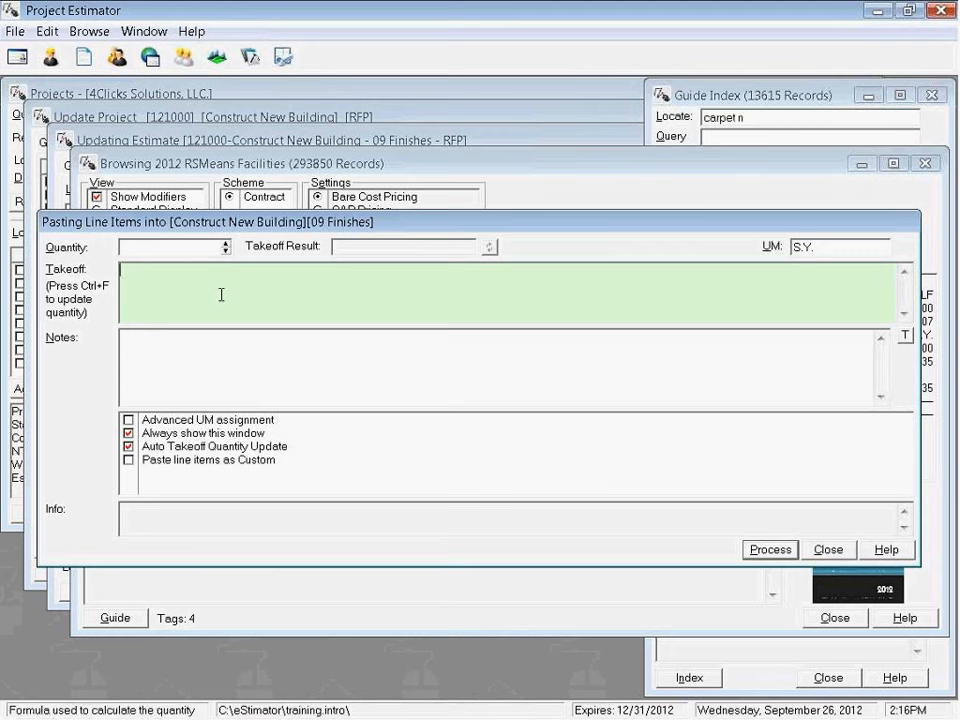
text(20*20)
key(Tab)
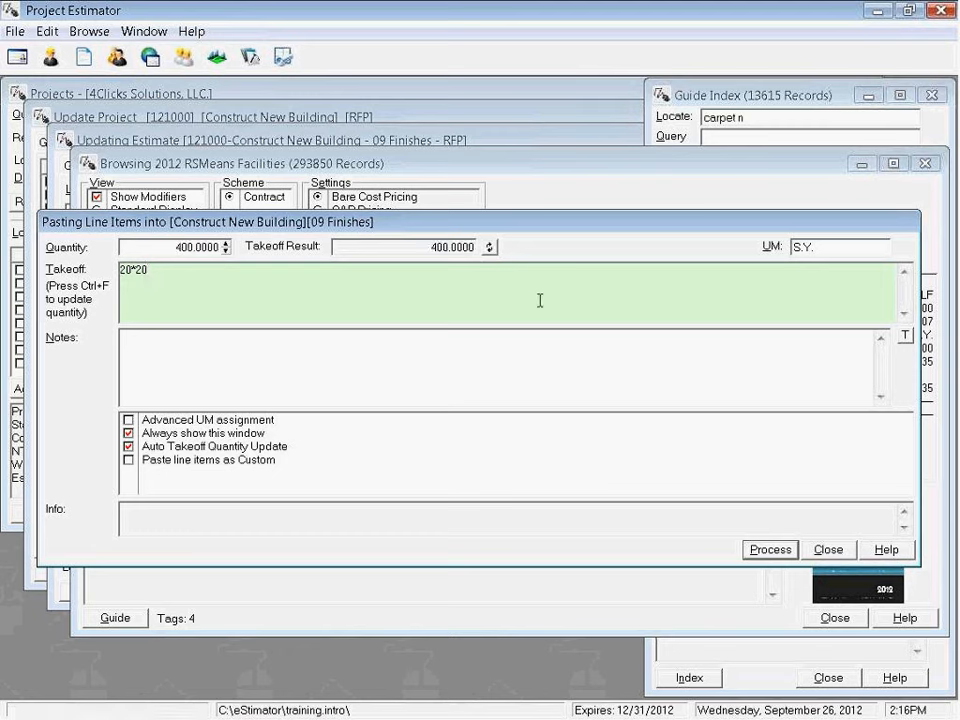
double_click(828, 246)
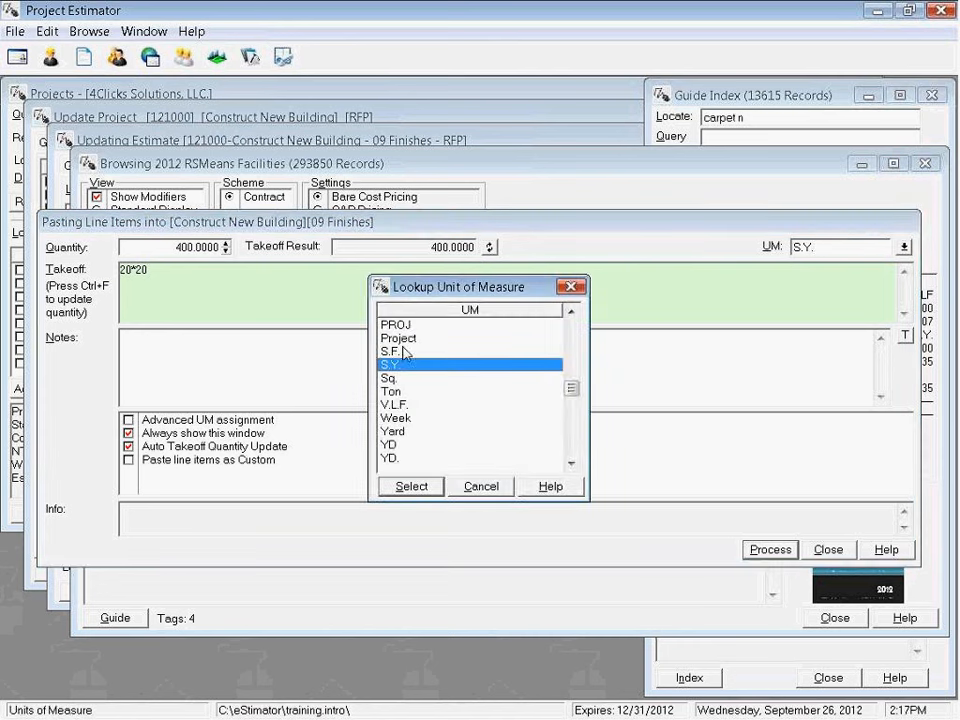
double_click(392, 352)
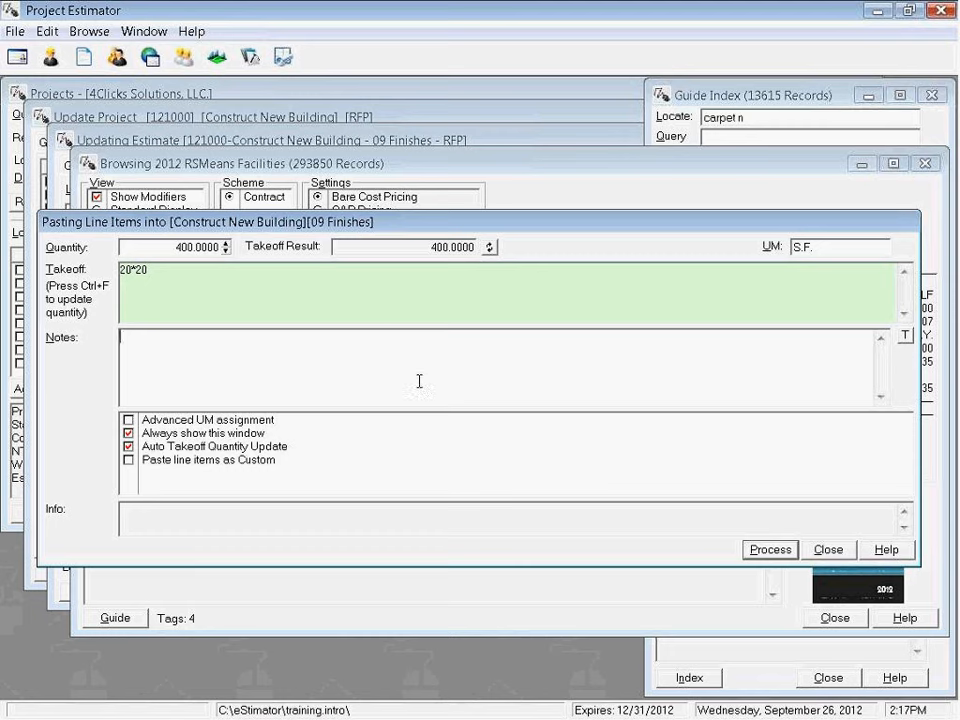
click(770, 550)
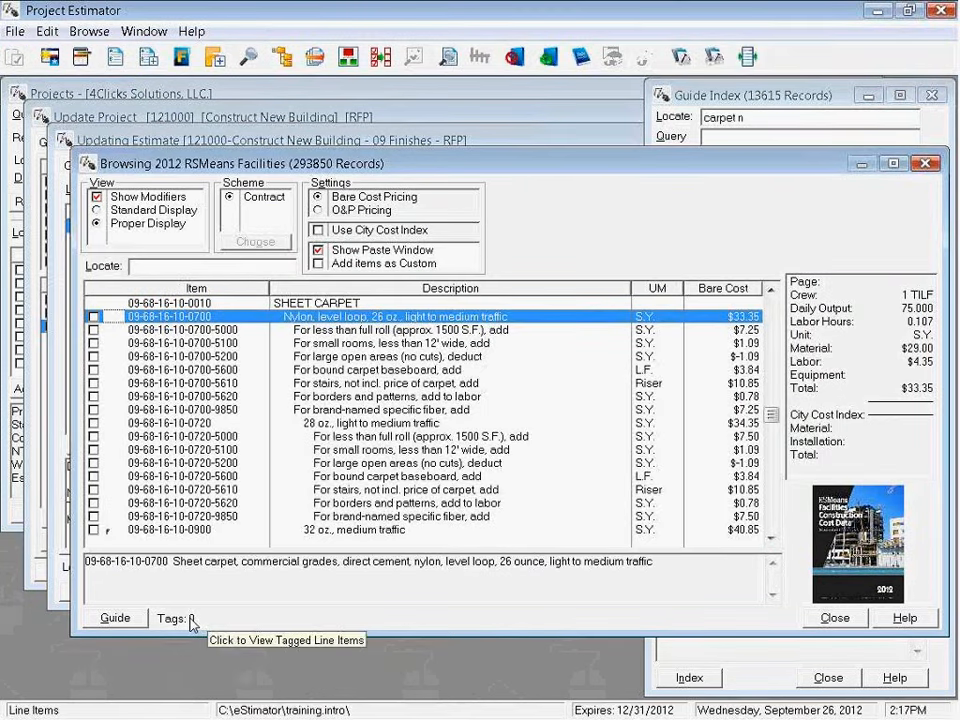
click(857, 622)
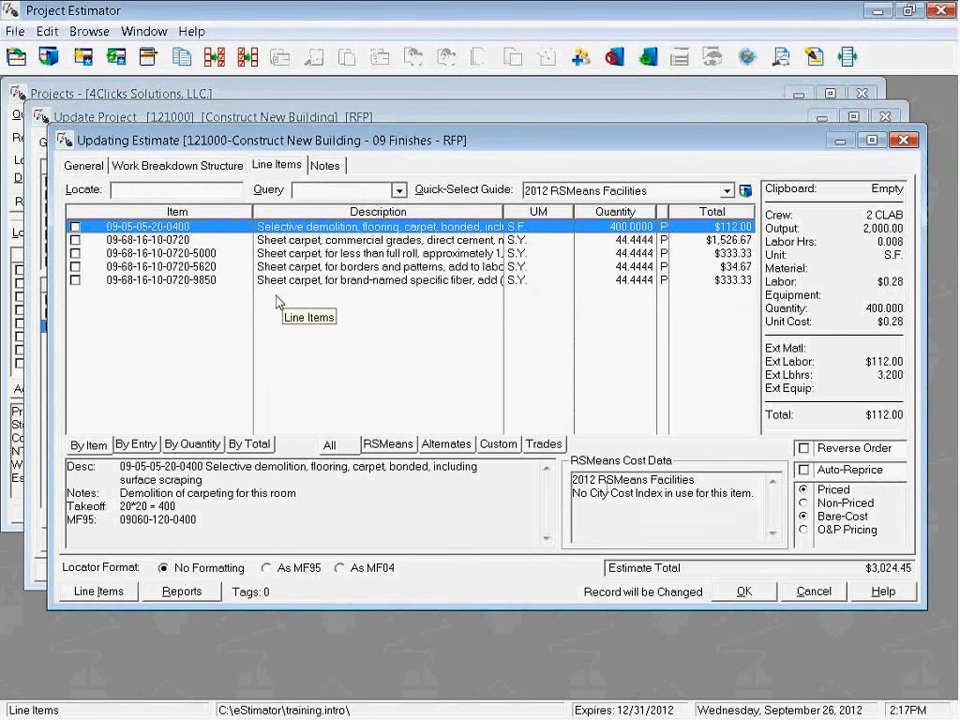
key(Down)
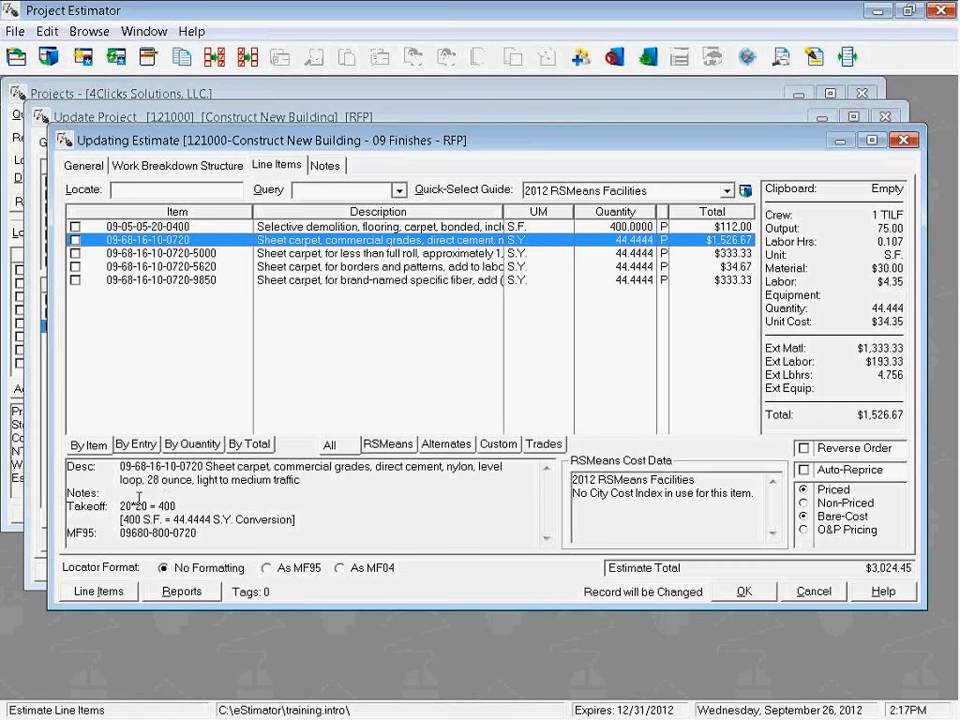
key(Down)
key(Down)
key(Down)
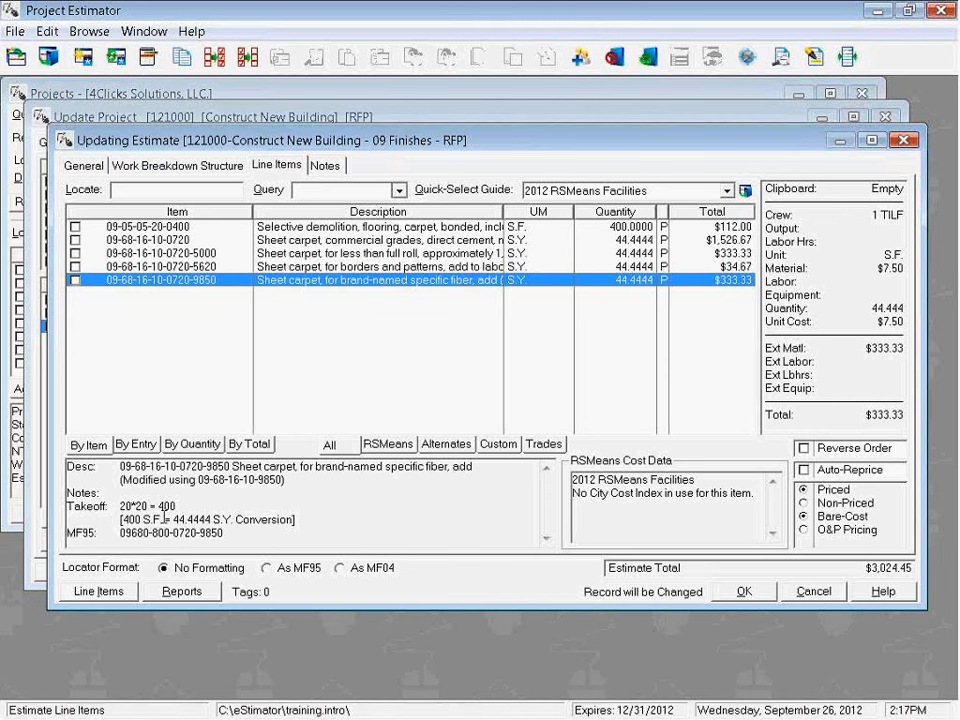
double_click(238, 241)
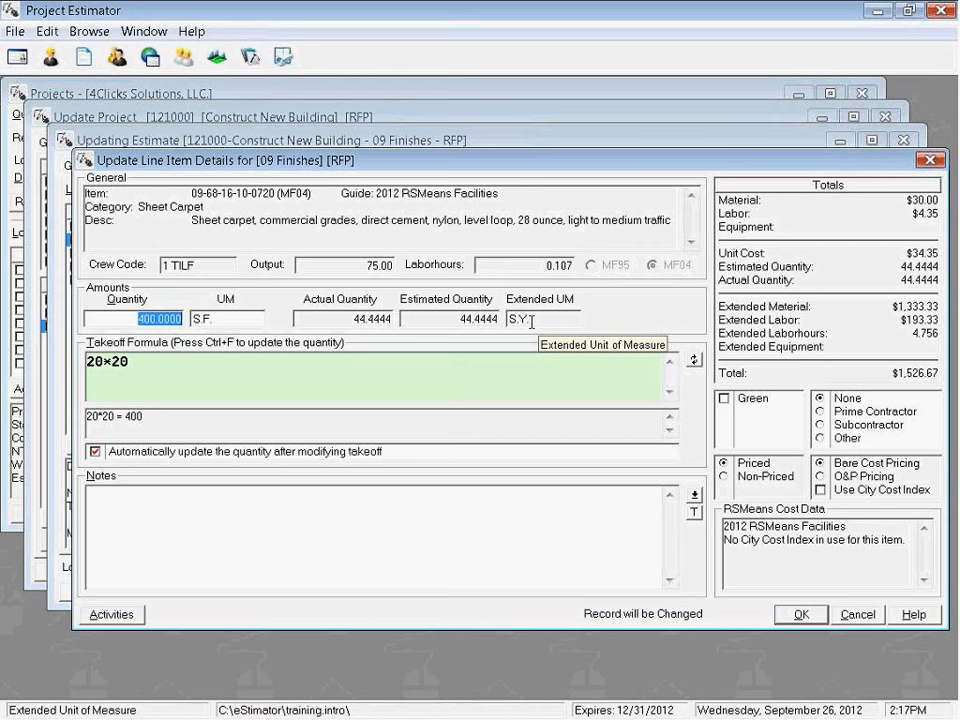
click(220, 319)
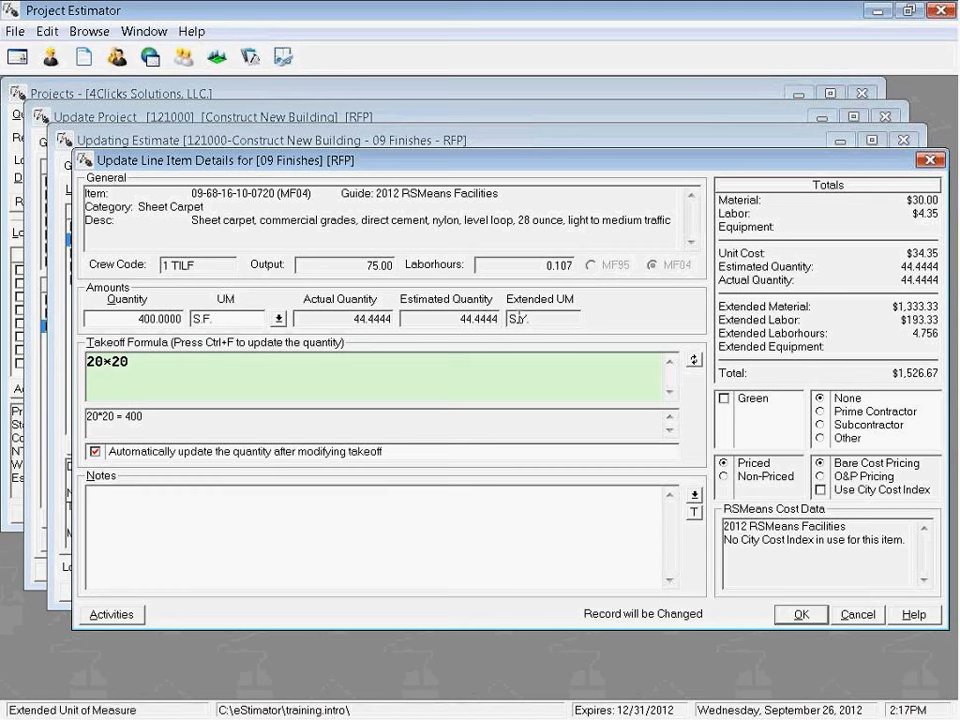
click(801, 614)
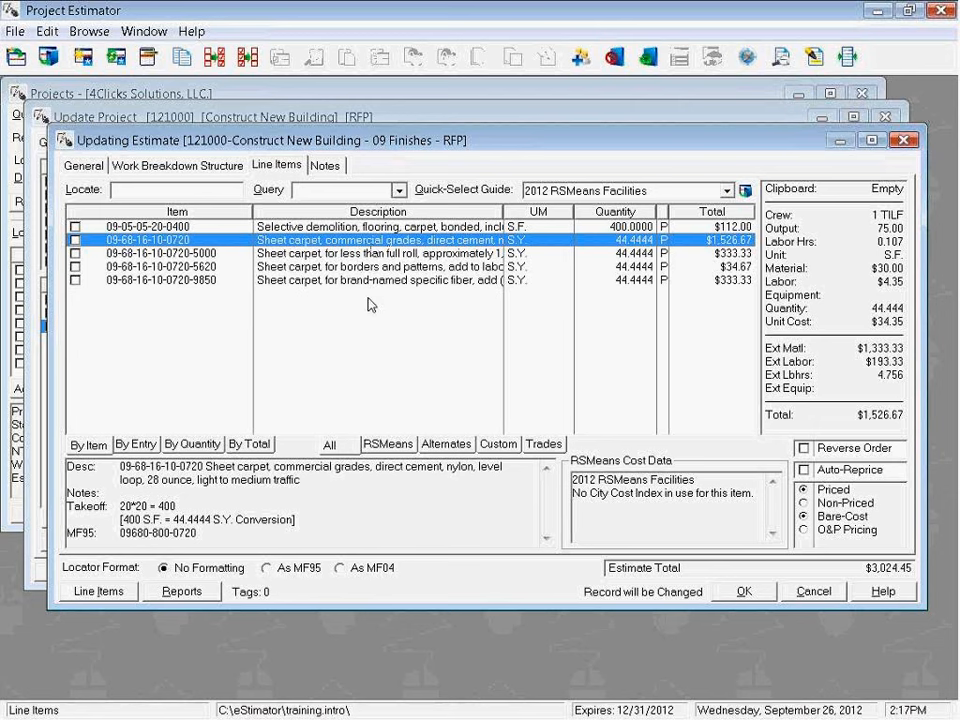
Open the 2012 RSMeans Facilities guide to add a line item and locate Cove Base through the guide index.
key(Insert)
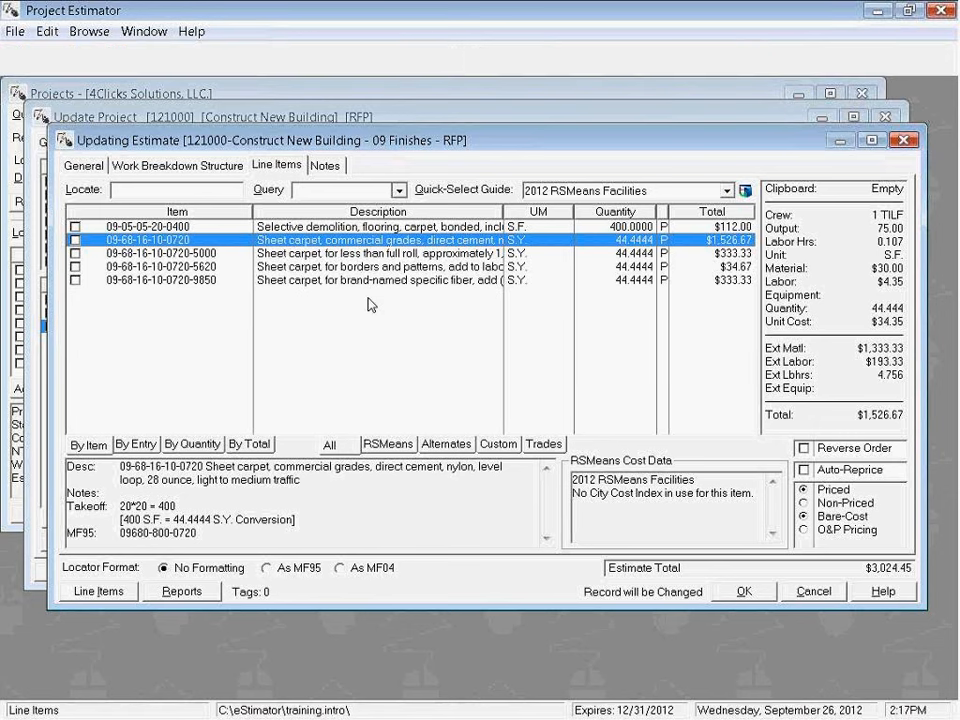
key(alt+g)
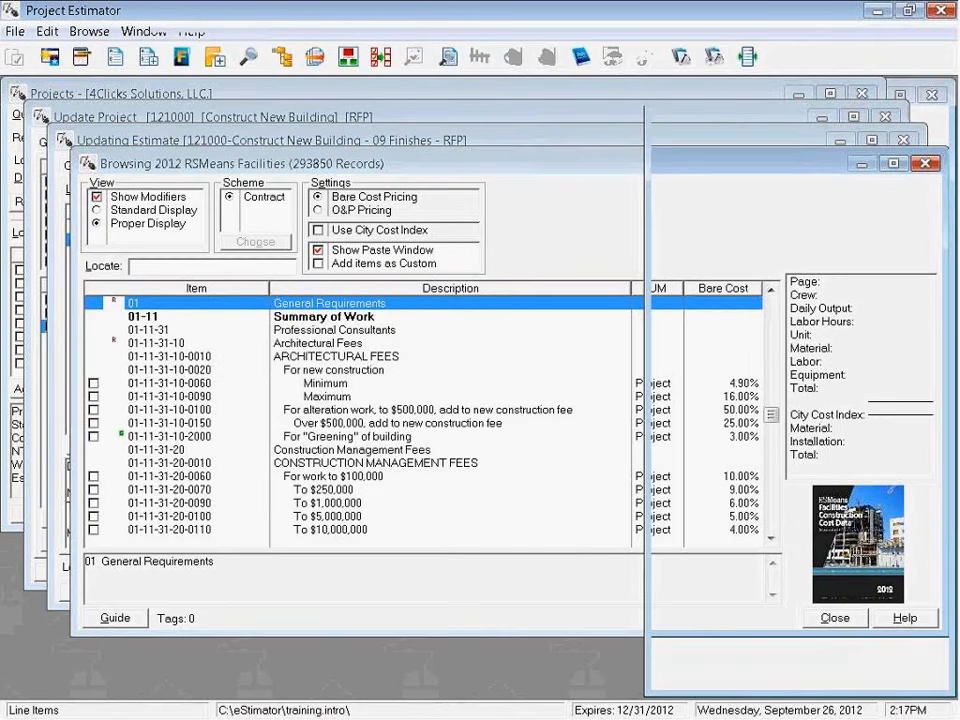
text(cove b)
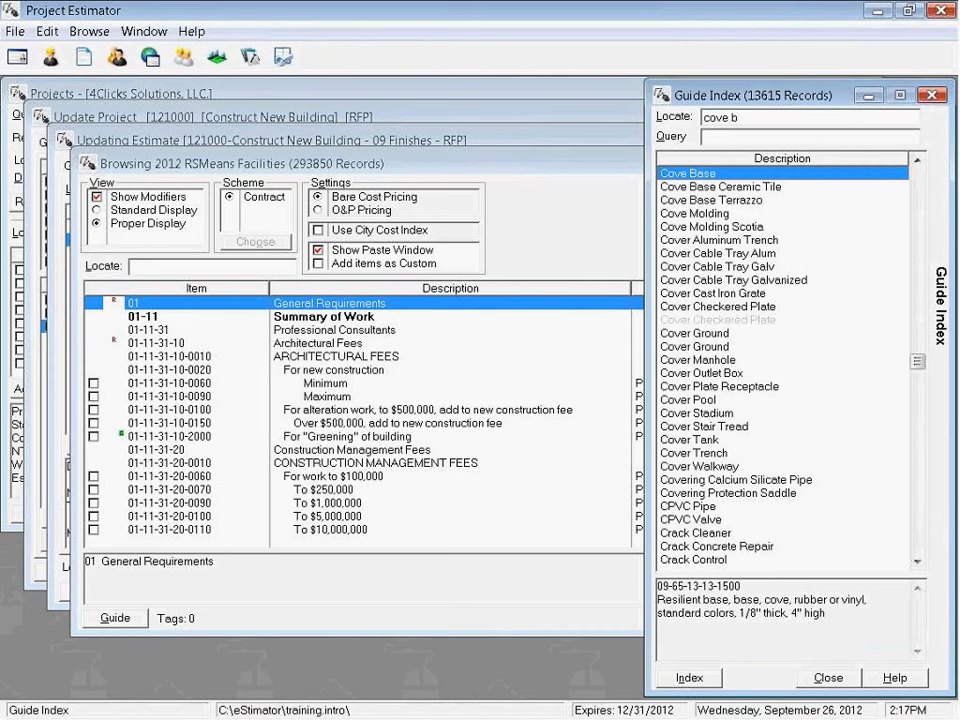
key(Return)
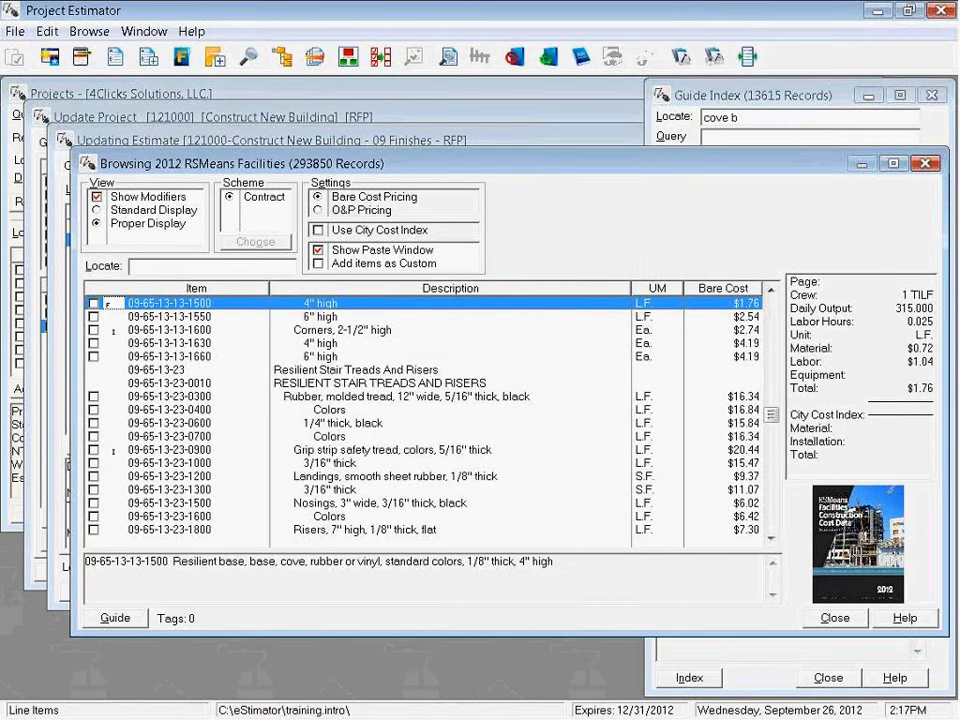
Browse the resilient base items up to their heading and back, and check the material cost of the 1/8" thick, 4" high item.
key(Up)
key(Up)
key(Up)
key(Up)
key(Up)
key(Up)
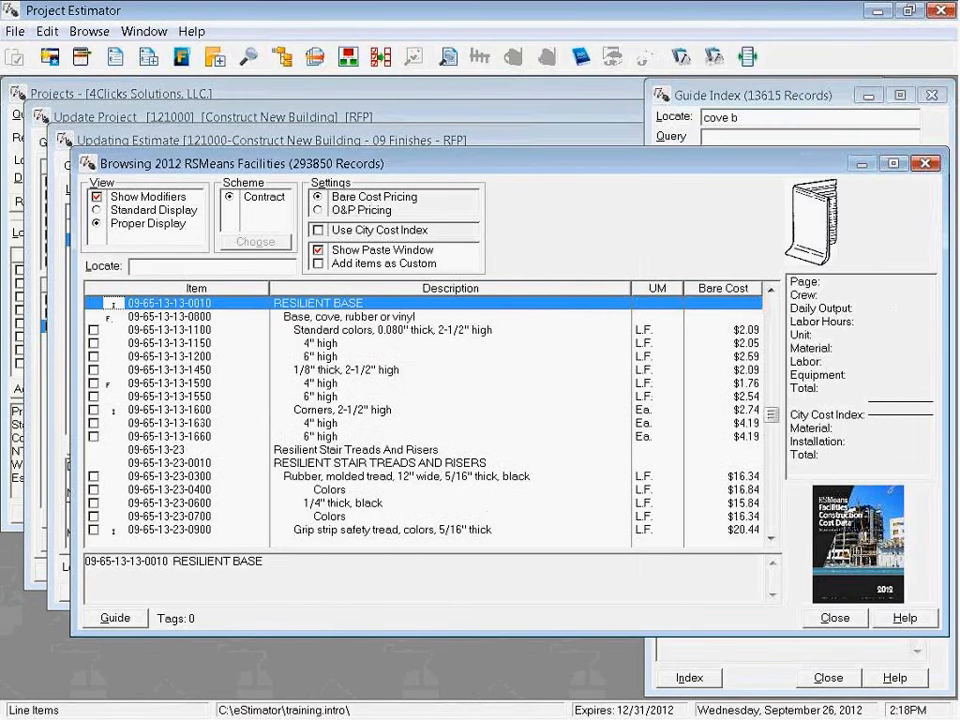
key(Down)
key(Down)
key(Down)
key(Down)
key(Down)
key(Down)
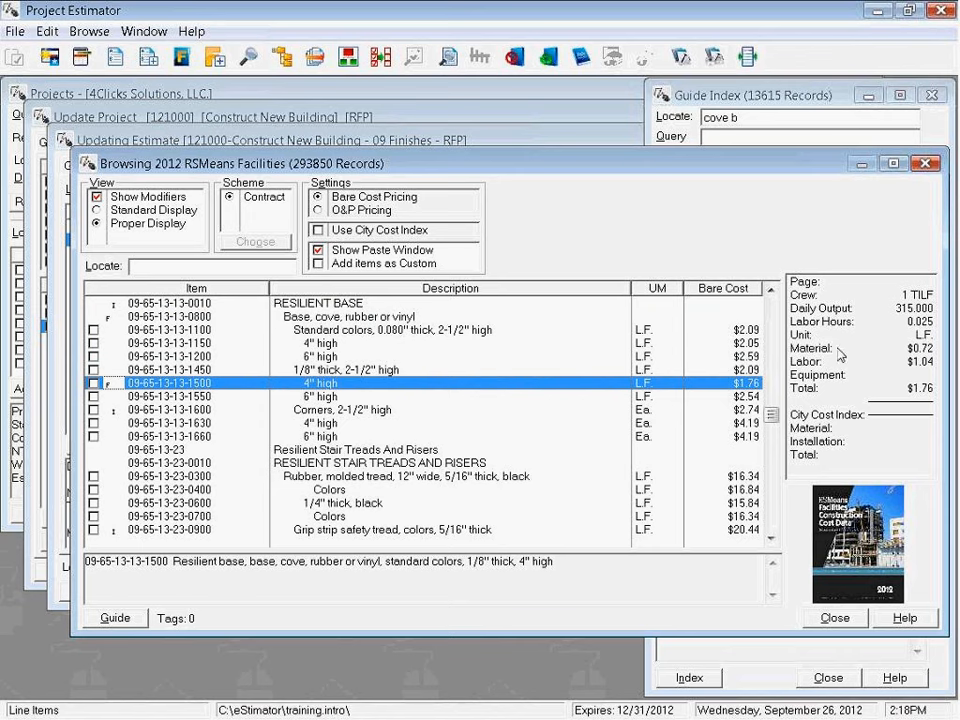
click(924, 349)
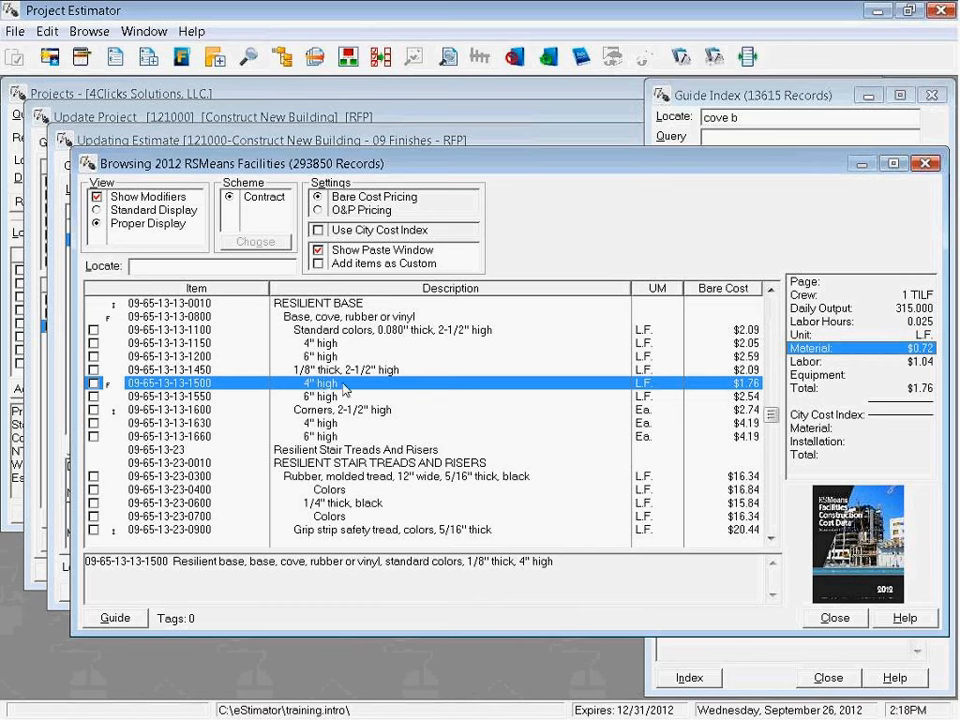
right_click(420, 388)
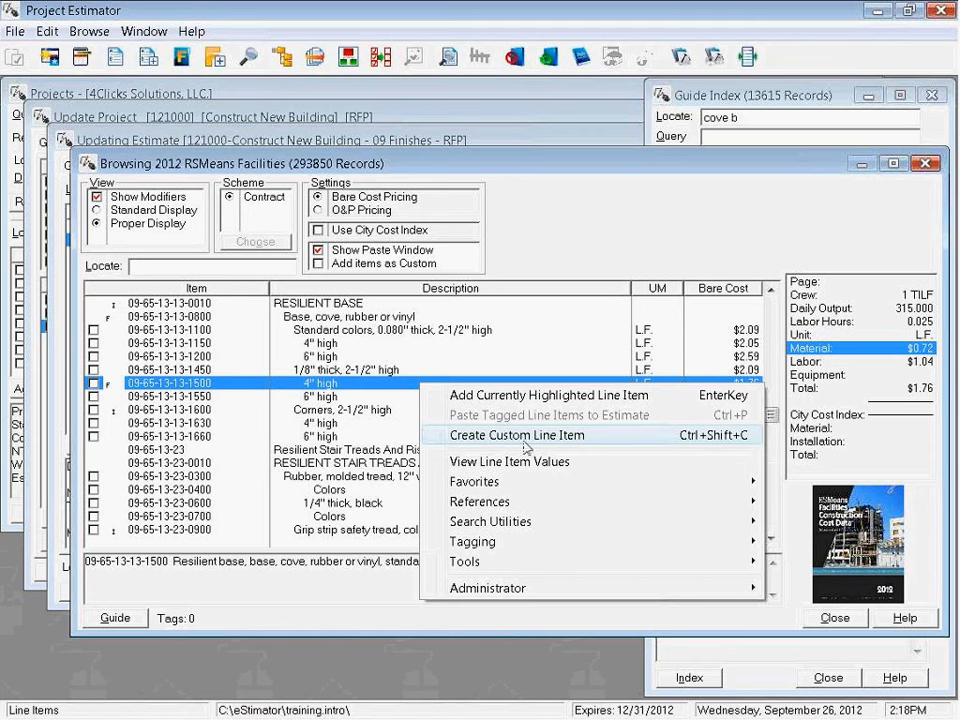
click(393, 386)
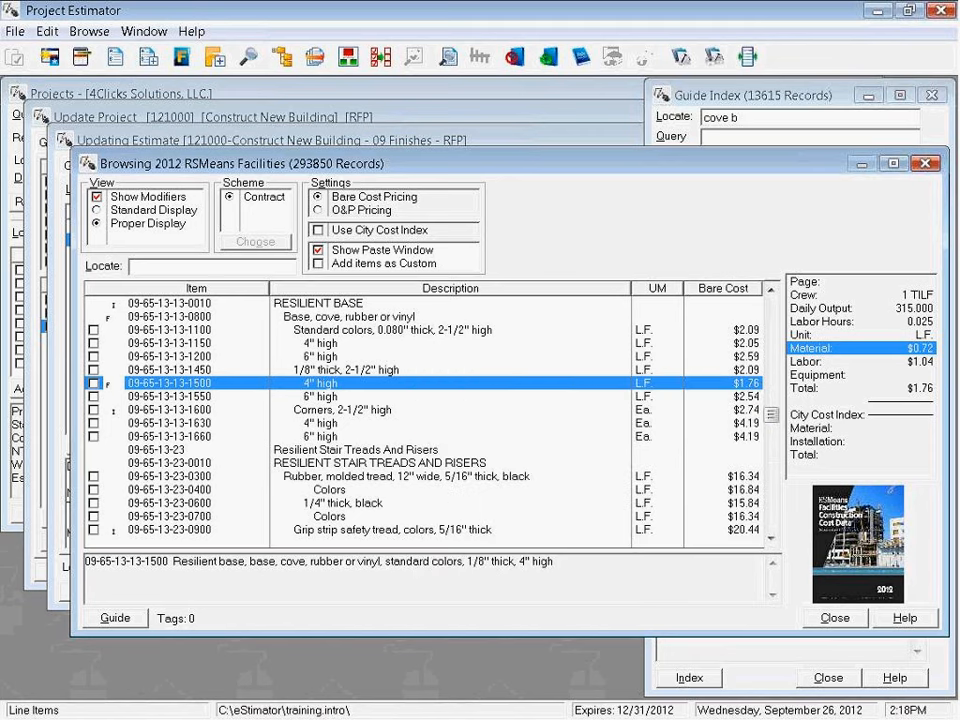
click(49, 60)
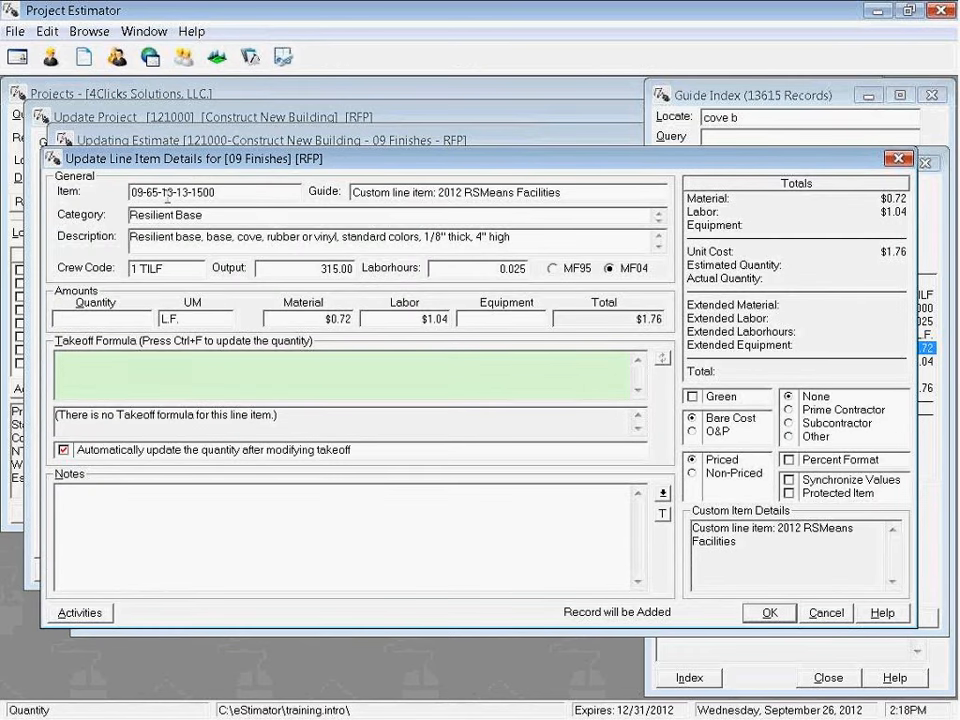
drag(214, 192, 131, 192)
drag(210, 216, 149, 217)
click(188, 239)
drag(208, 241, 345, 241)
click(330, 270)
click(454, 271)
Set the custom cove base item's material cost to $1.25 and its takeoff formula to 20*4, and save it.
drag(320, 318, 370, 318)
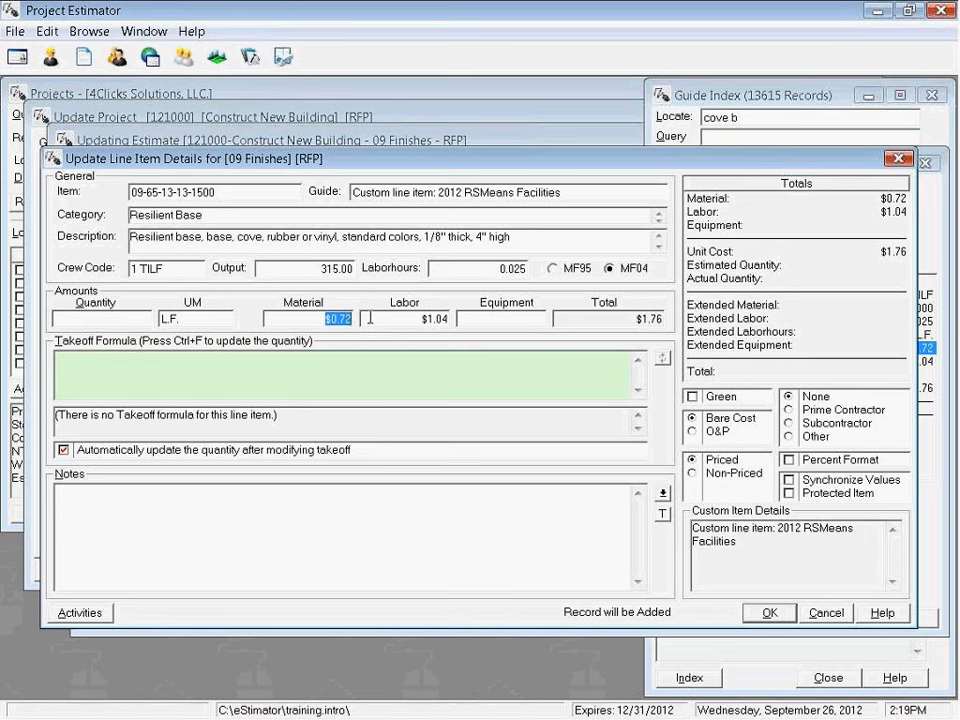
text(1.25)
click(358, 375)
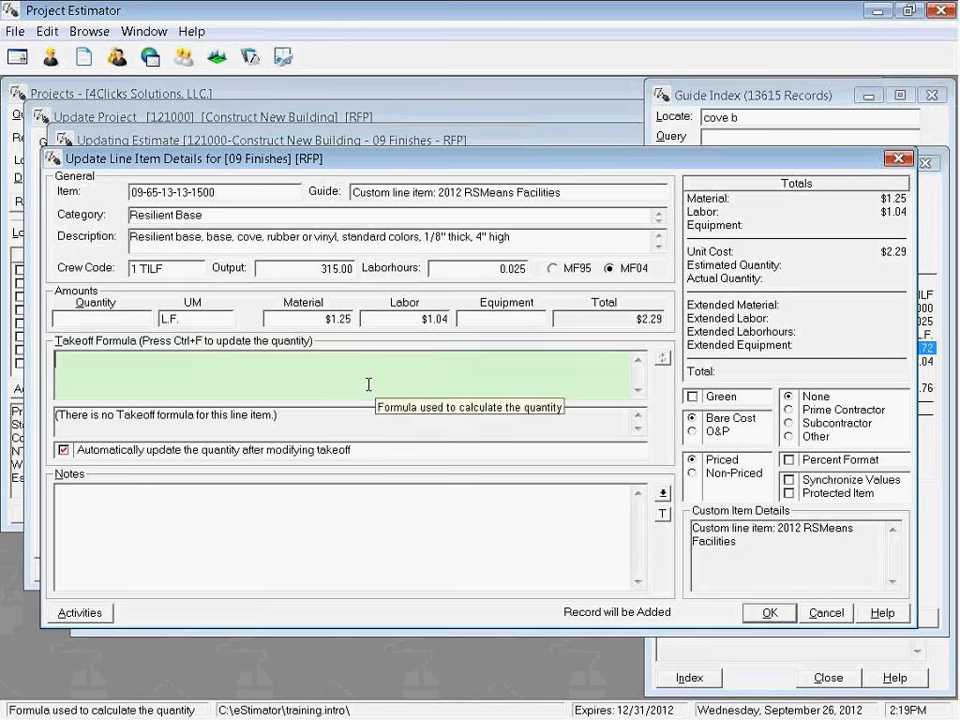
text(20x4)
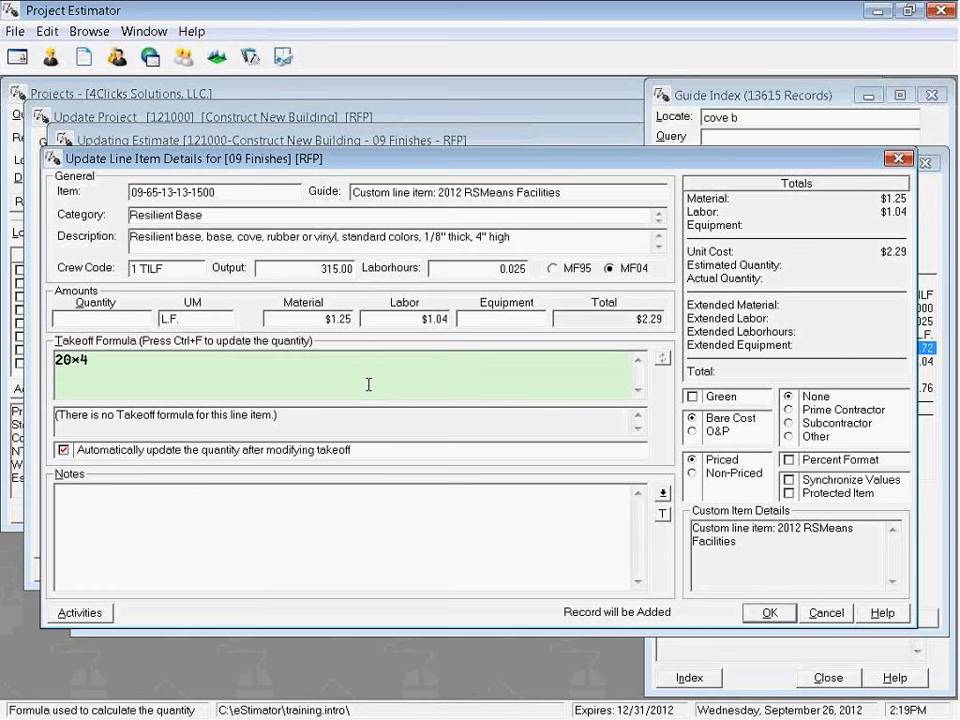
click(302, 520)
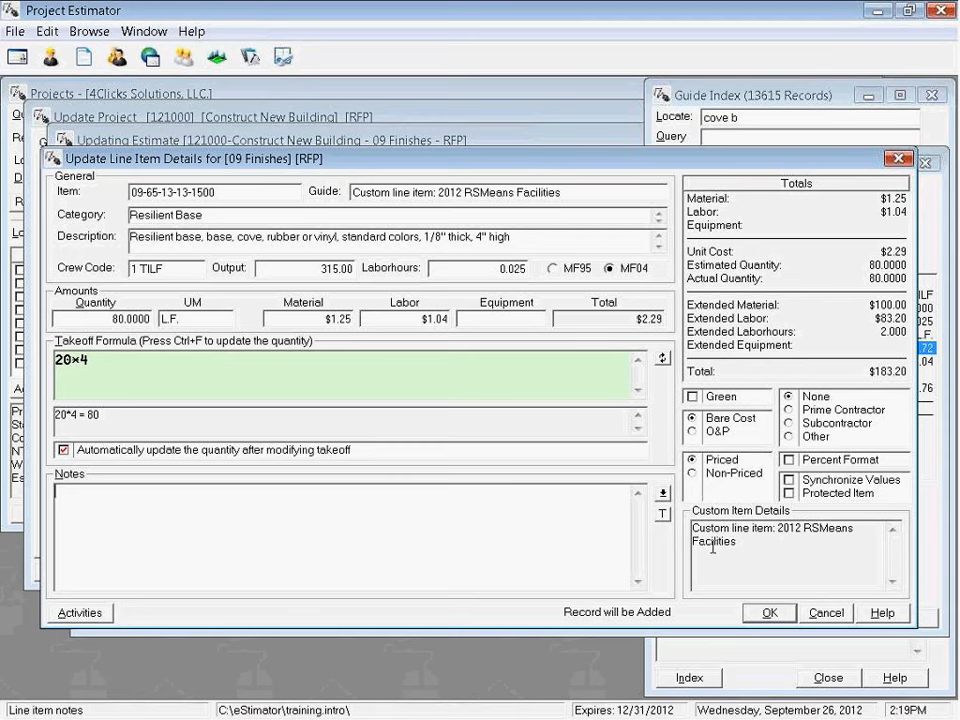
click(785, 614)
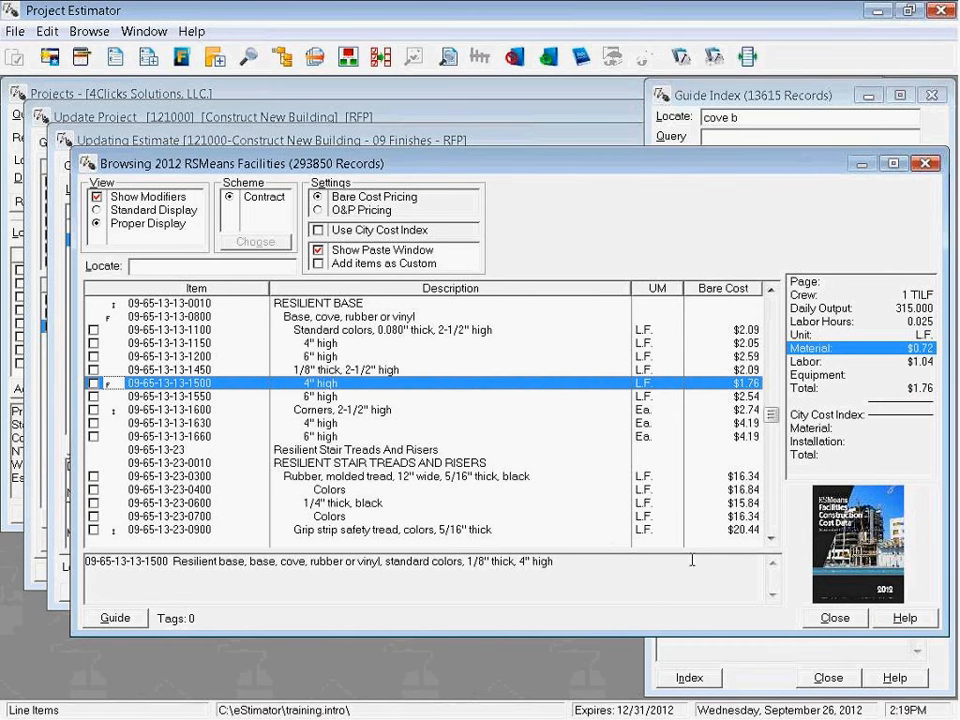
Close the cost guide and compare the source details of the custom cove base item with the carpet demolition and sheet carpet items.
click(836, 618)
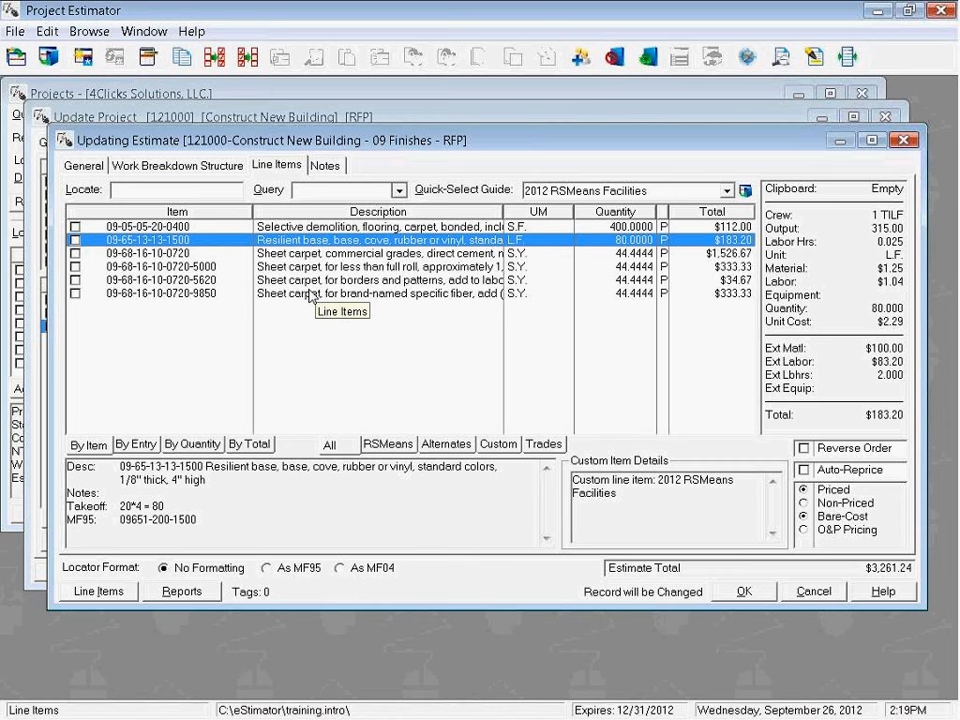
key(Up)
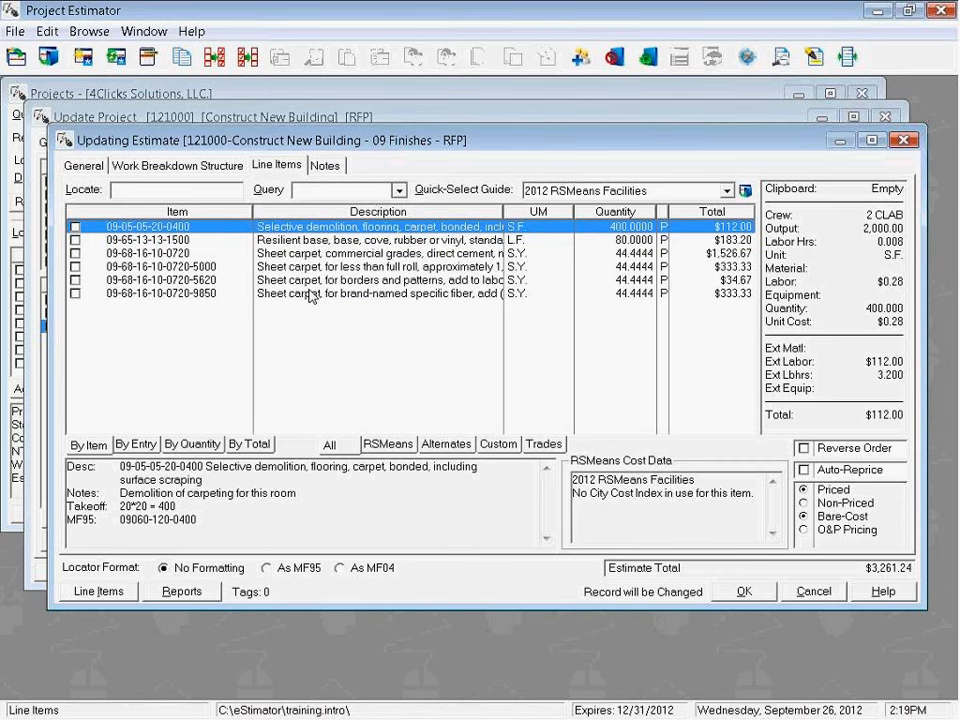
click(313, 240)
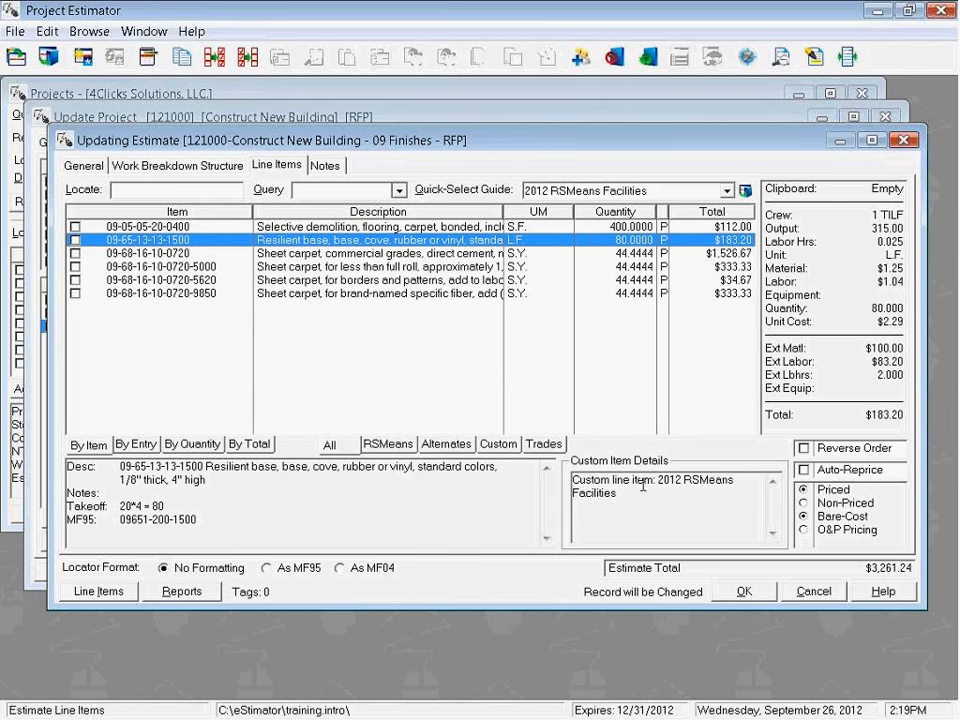
click(432, 254)
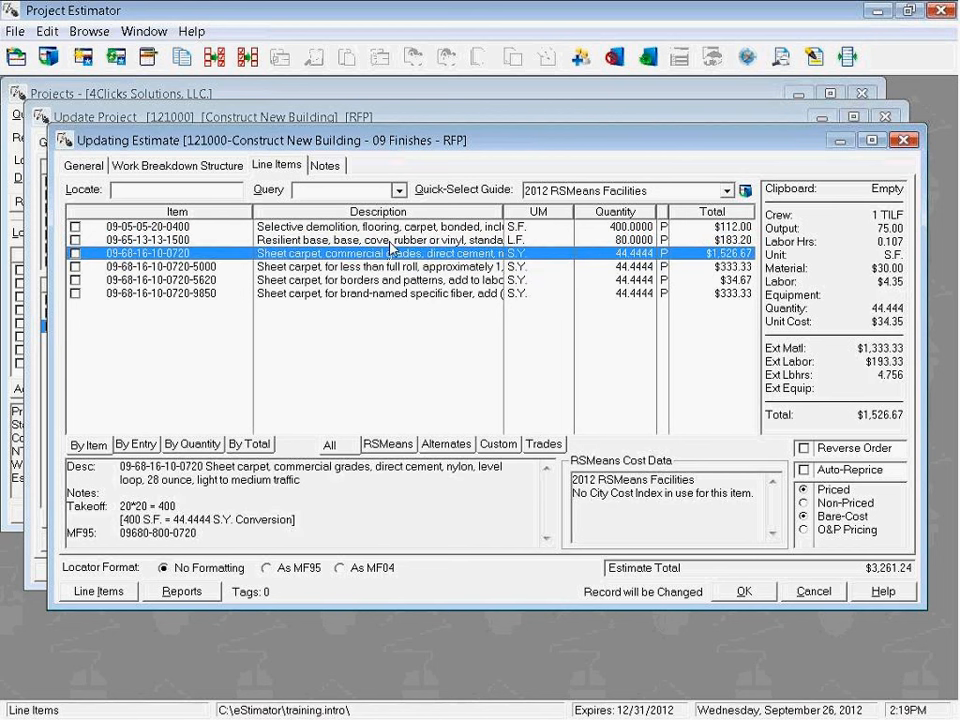
click(391, 241)
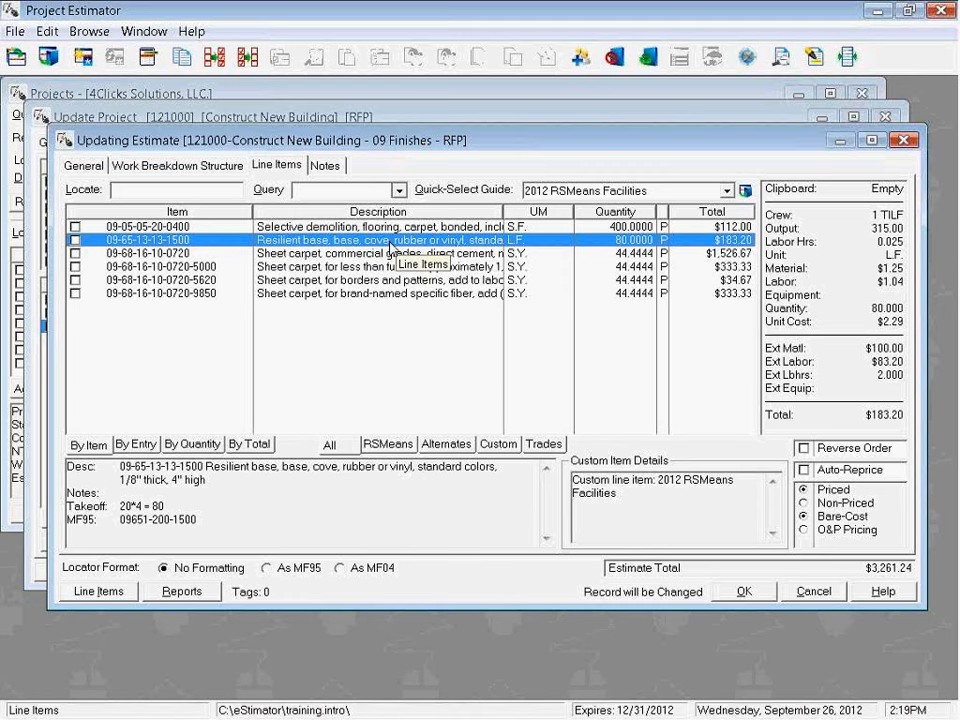
key(alt+Tab)
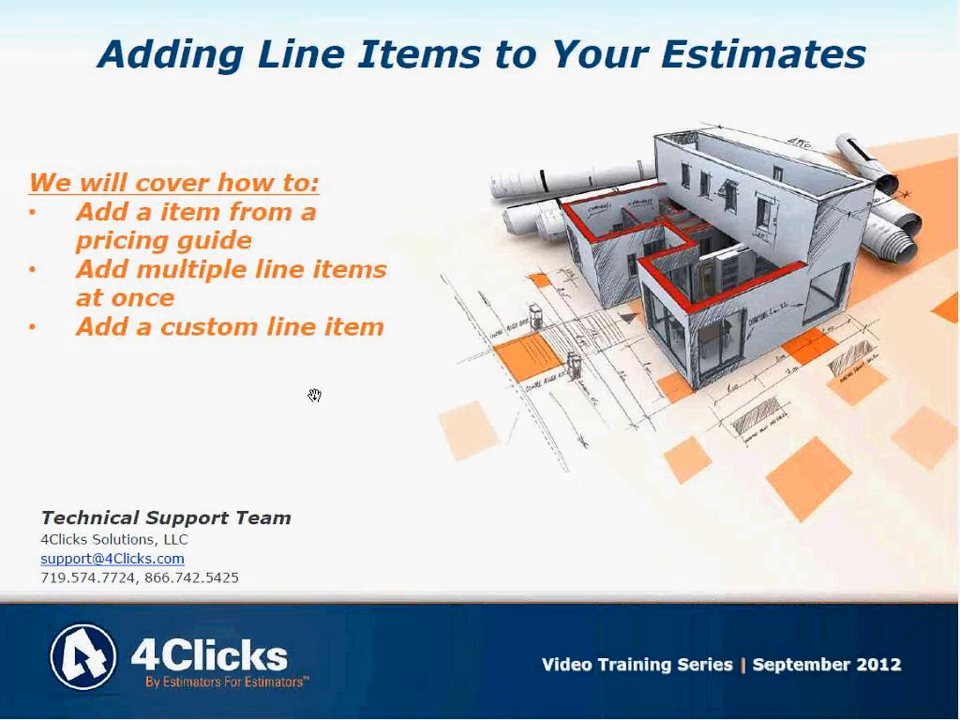